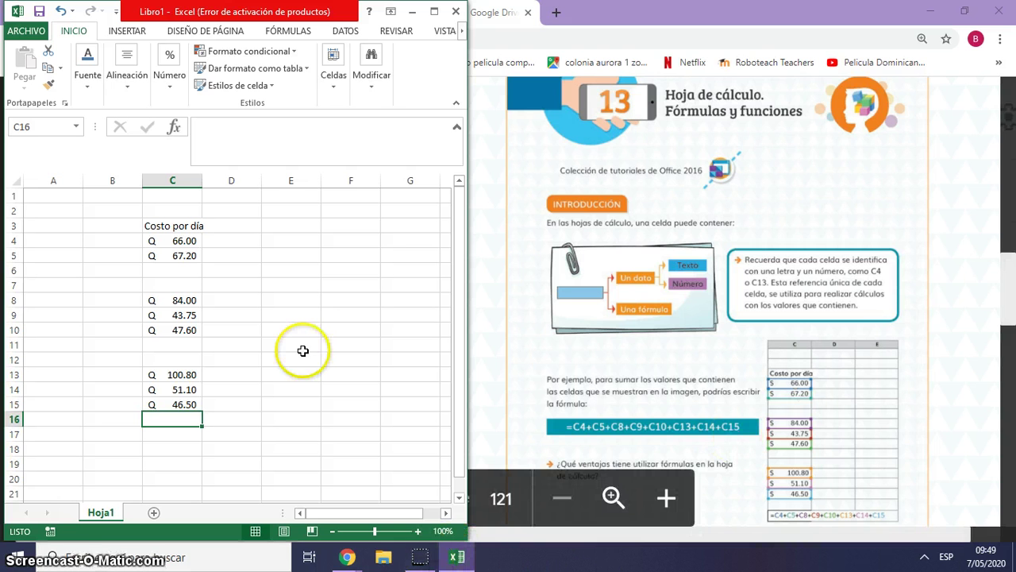
{"action": "left_click", "coordinate": [170, 226]}
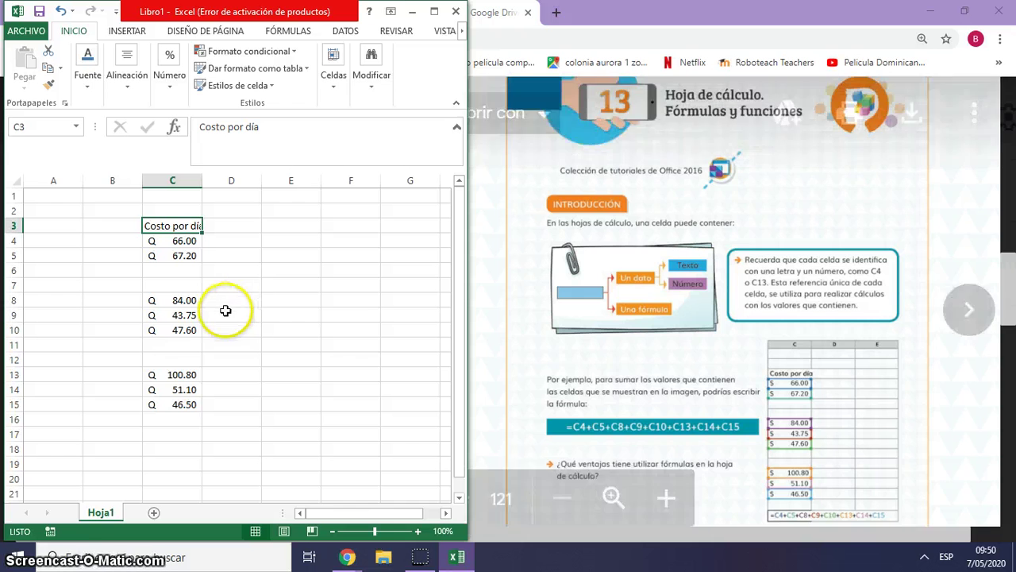
{"action": "left_click", "coordinate": [167, 422]}
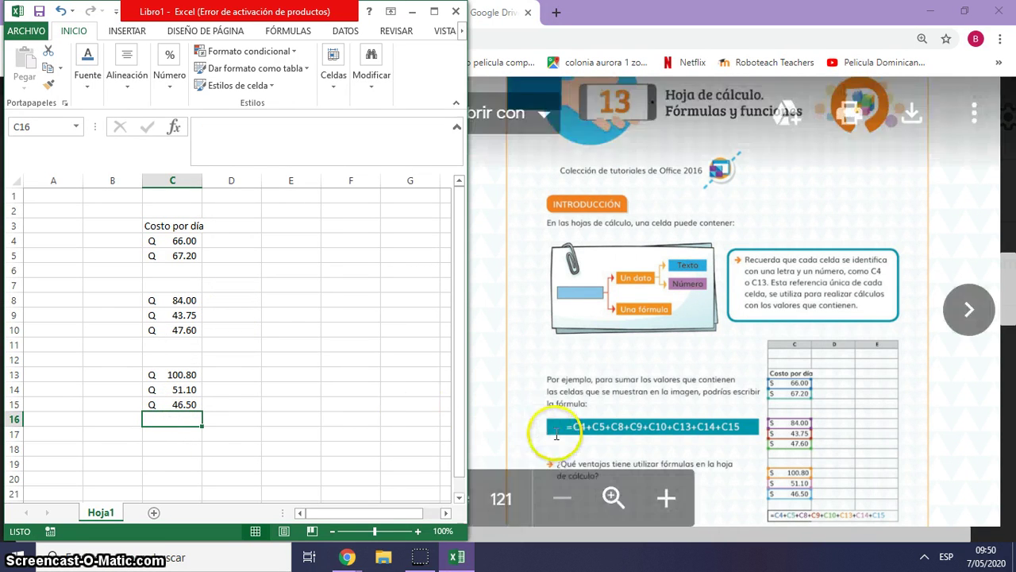
{"action": "mouse_move", "coordinate": [715, 357]}
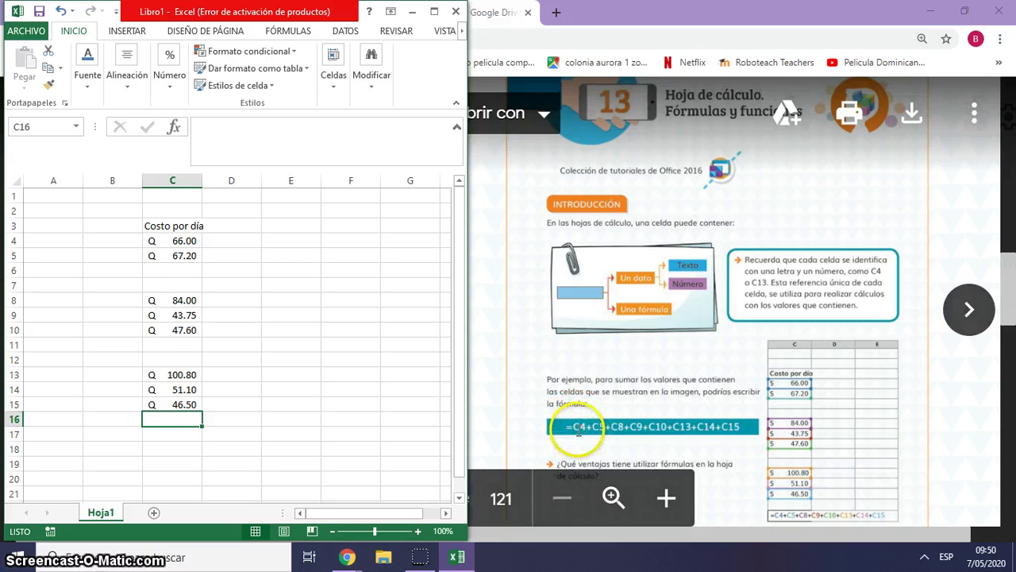
{"action": "left_click", "coordinate": [161, 435]}
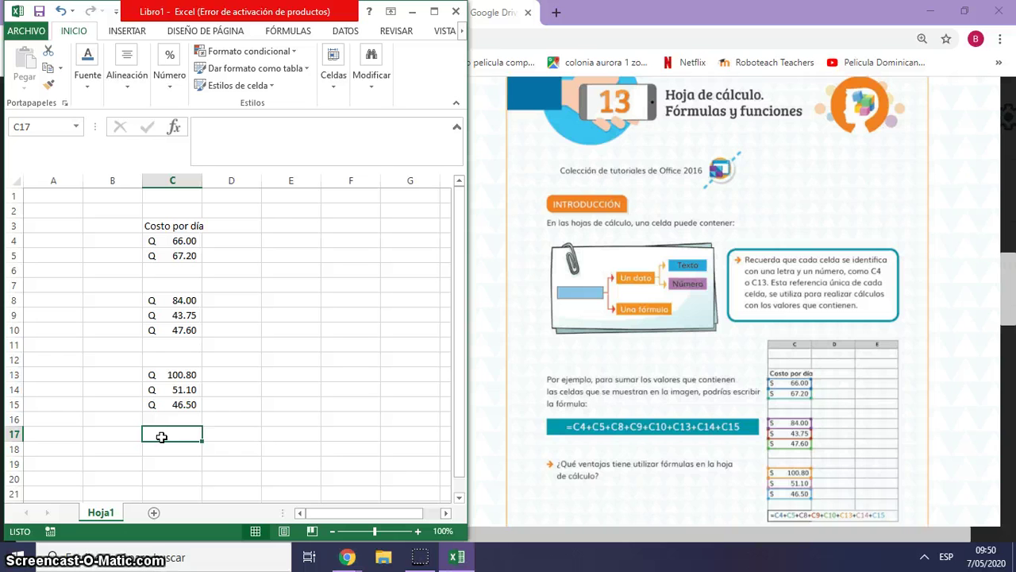
Start the C17 total formula by adding C4 and C5
{"action": "type", "text": "="}
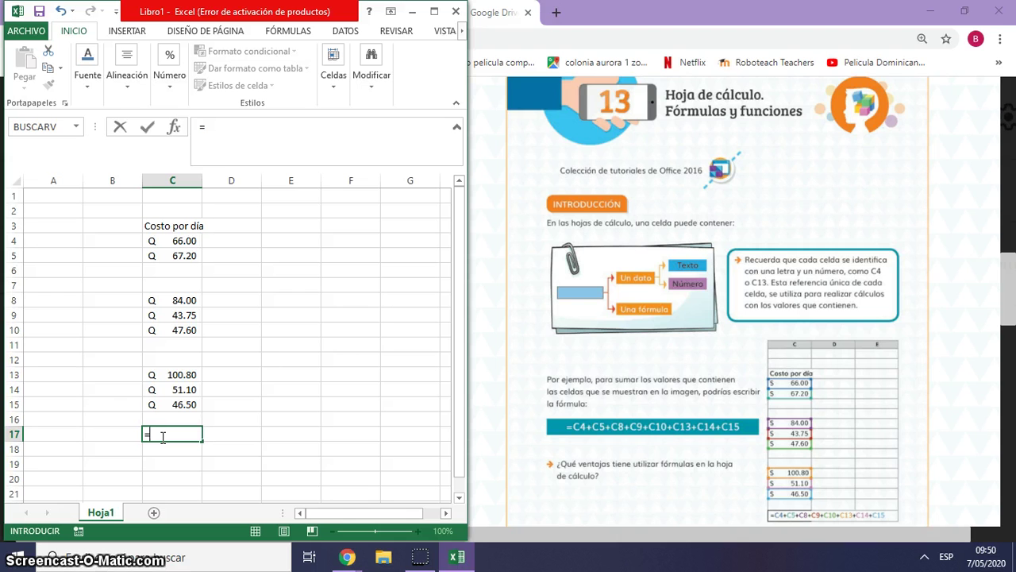
{"action": "left_click", "coordinate": [145, 433]}
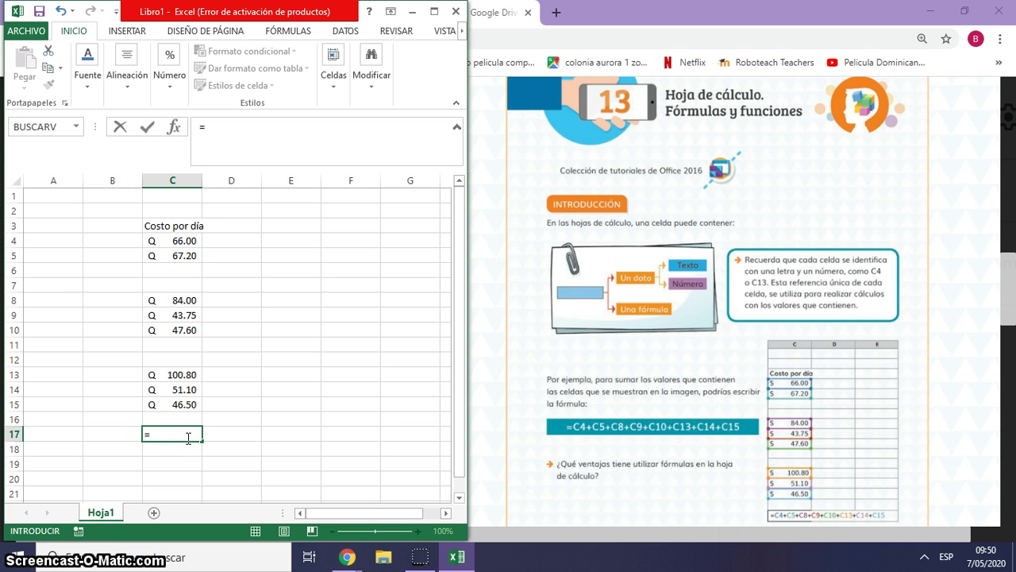
{"action": "left_click", "coordinate": [185, 429]}
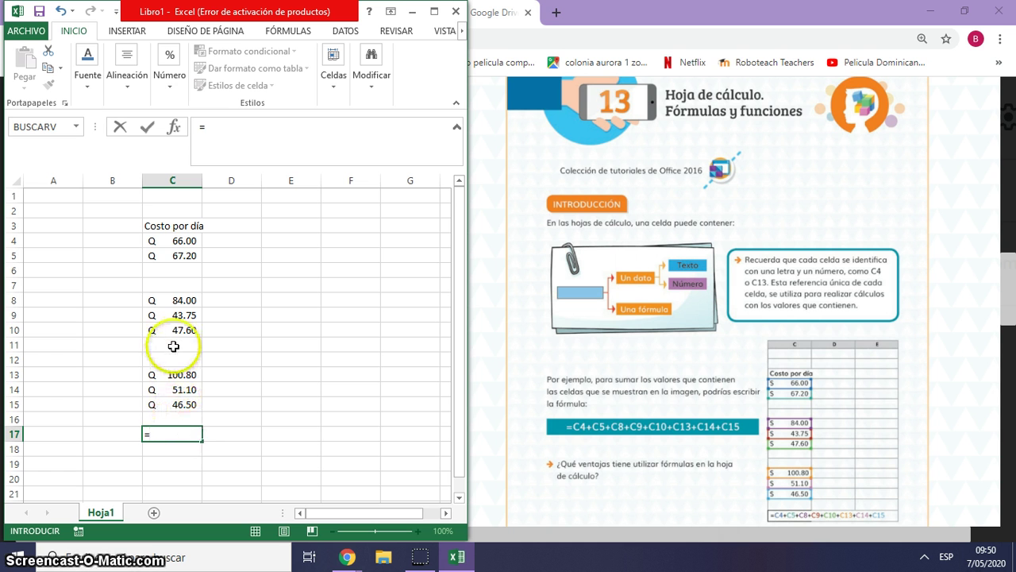
{"action": "left_click", "coordinate": [178, 265]}
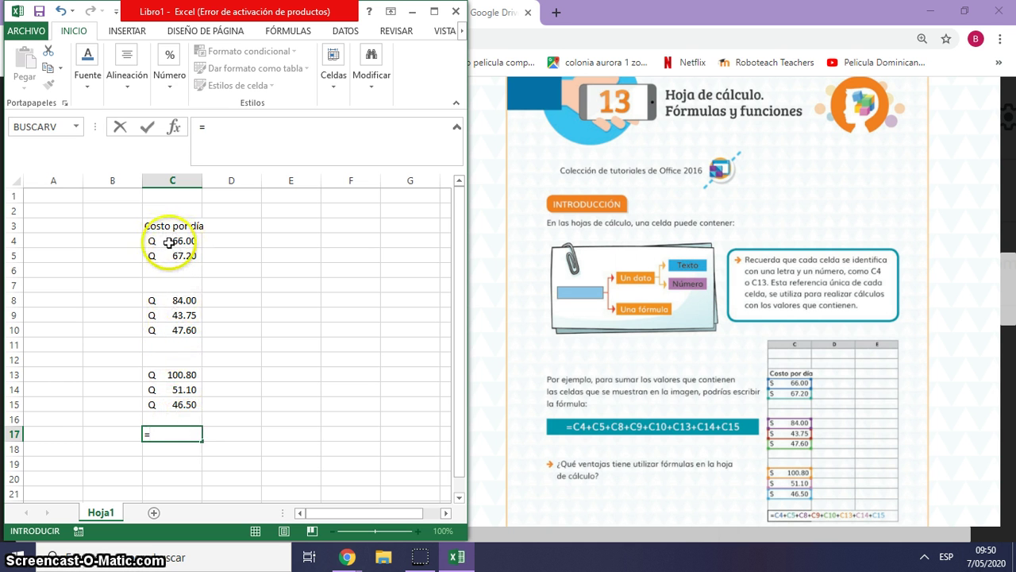
{"action": "left_click", "coordinate": [167, 242]}
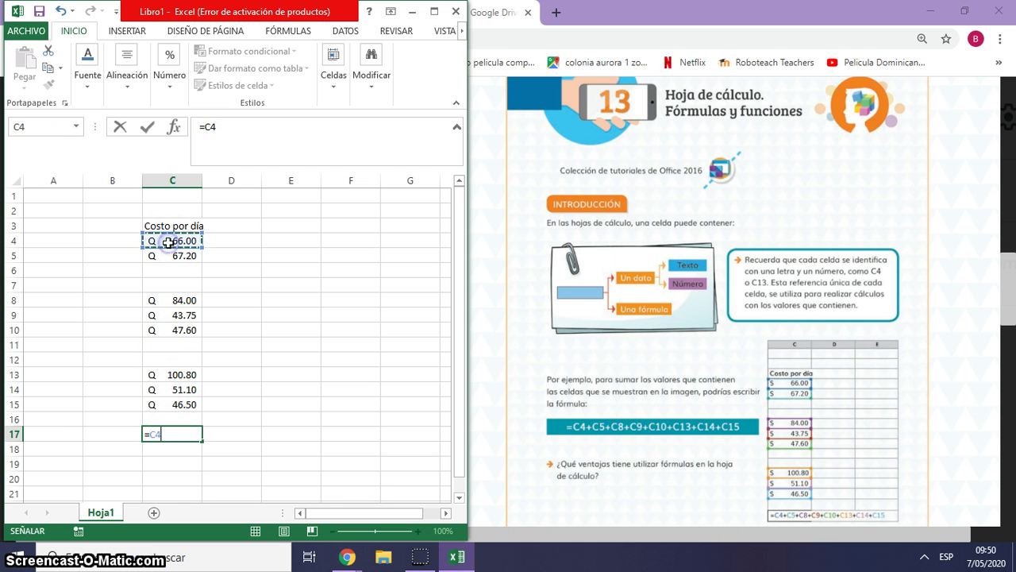
{"action": "left_click", "coordinate": [163, 433]}
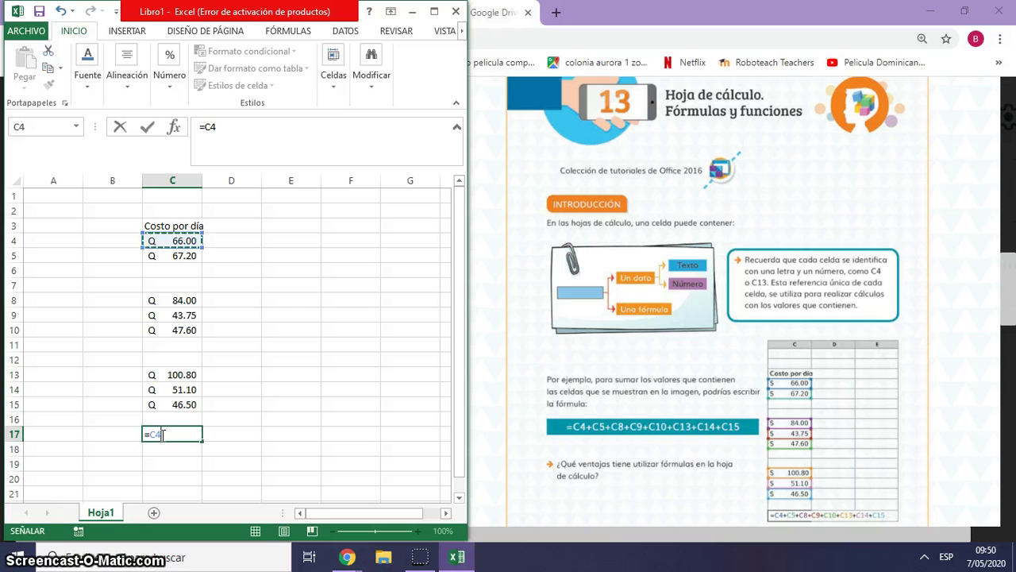
{"action": "type", "text": "+"}
{"action": "left_click", "coordinate": [169, 433]}
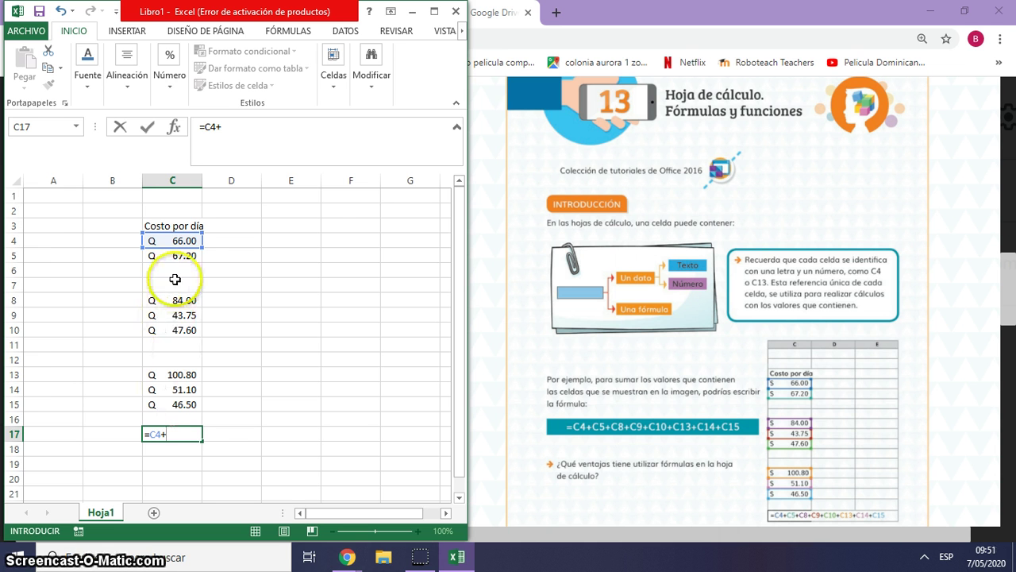
{"action": "left_click", "coordinate": [181, 257]}
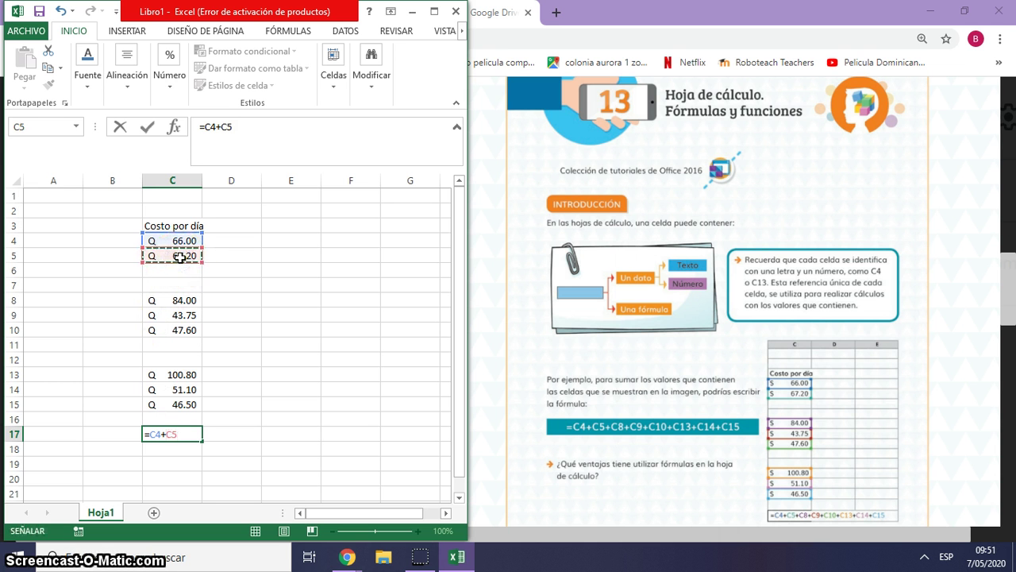
Add C8, C9, C10, C13, C14 and C15 to the C17 formula, giving Q 506.95
{"action": "type", "text": "+"}
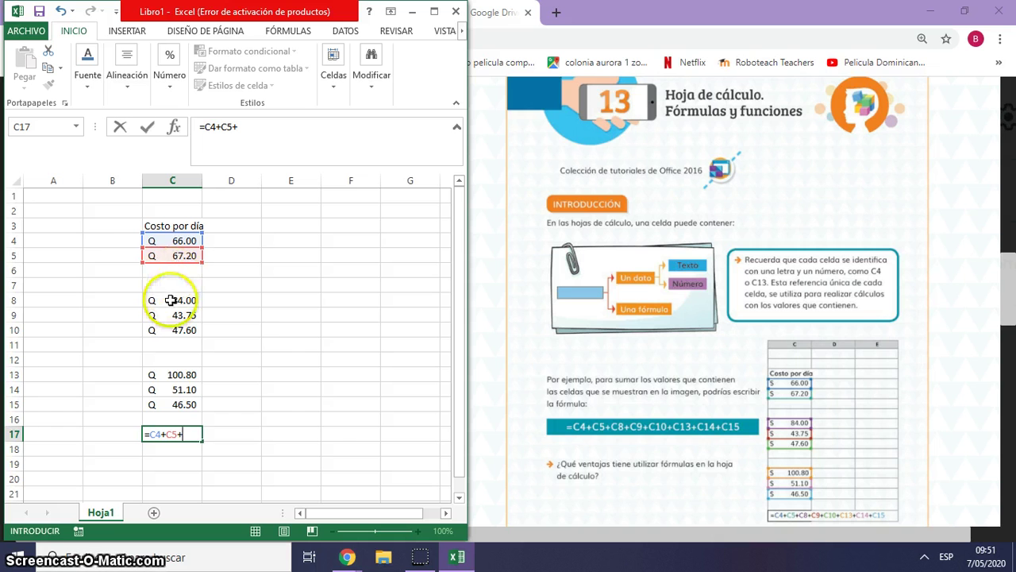
{"action": "left_click", "coordinate": [171, 300]}
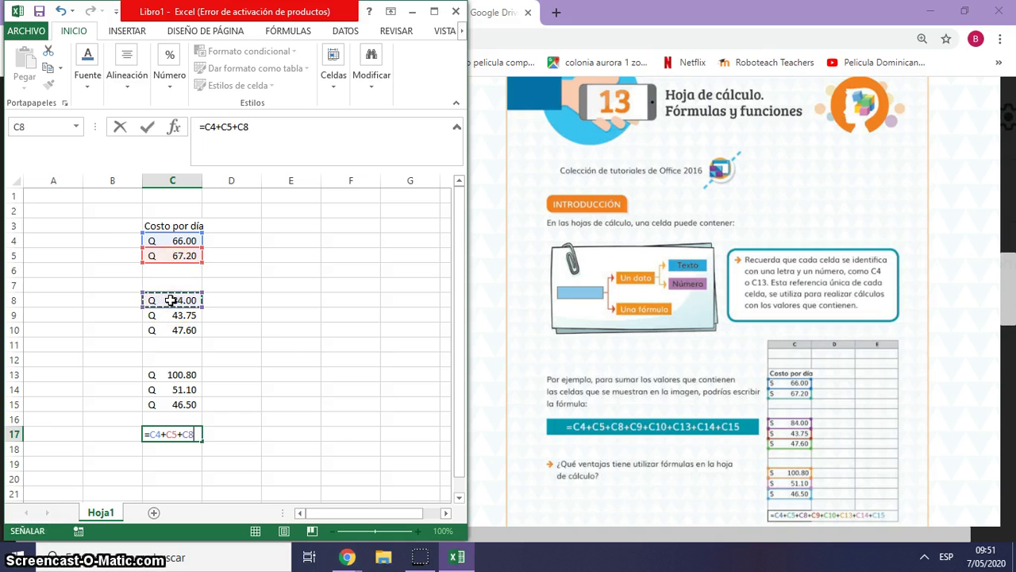
{"action": "type", "text": "+"}
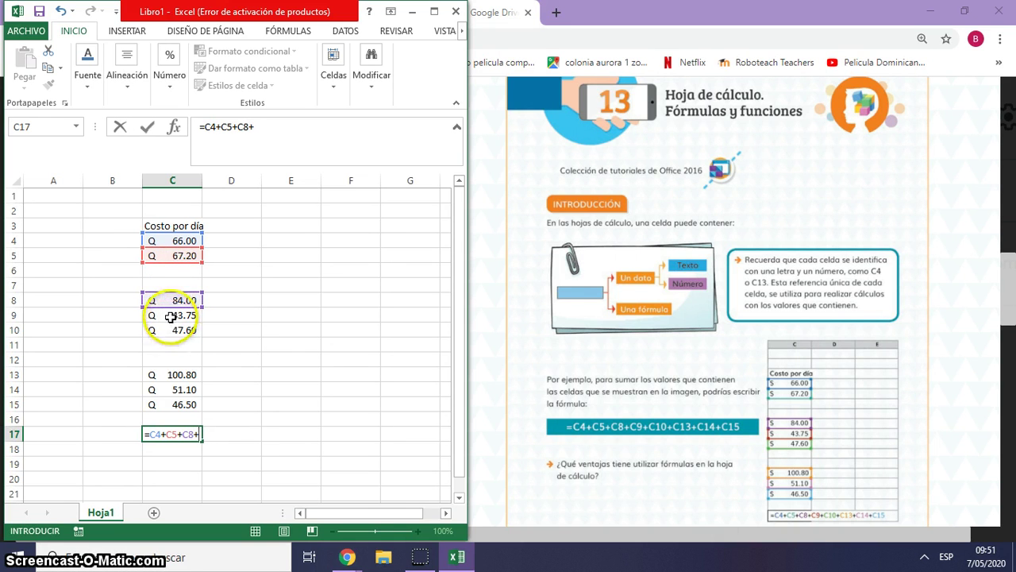
{"action": "left_click", "coordinate": [171, 316]}
{"action": "type", "text": "+"}
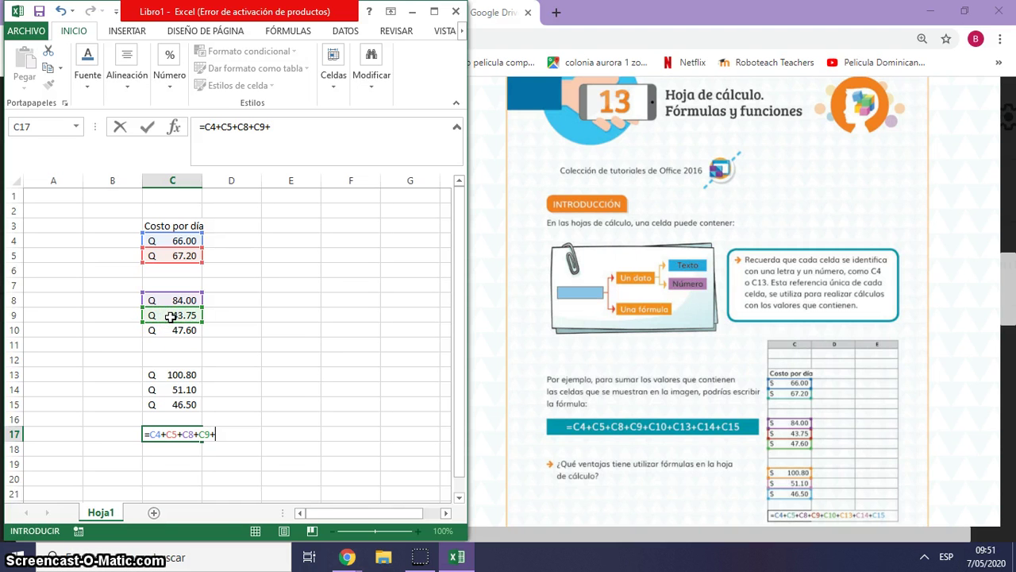
{"action": "left_click", "coordinate": [176, 332]}
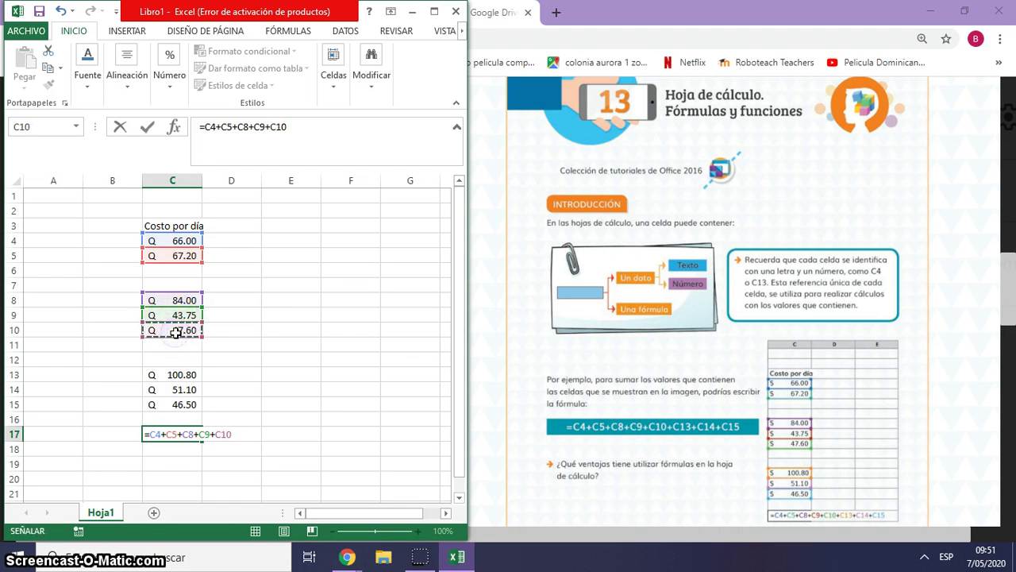
{"action": "type", "text": "+"}
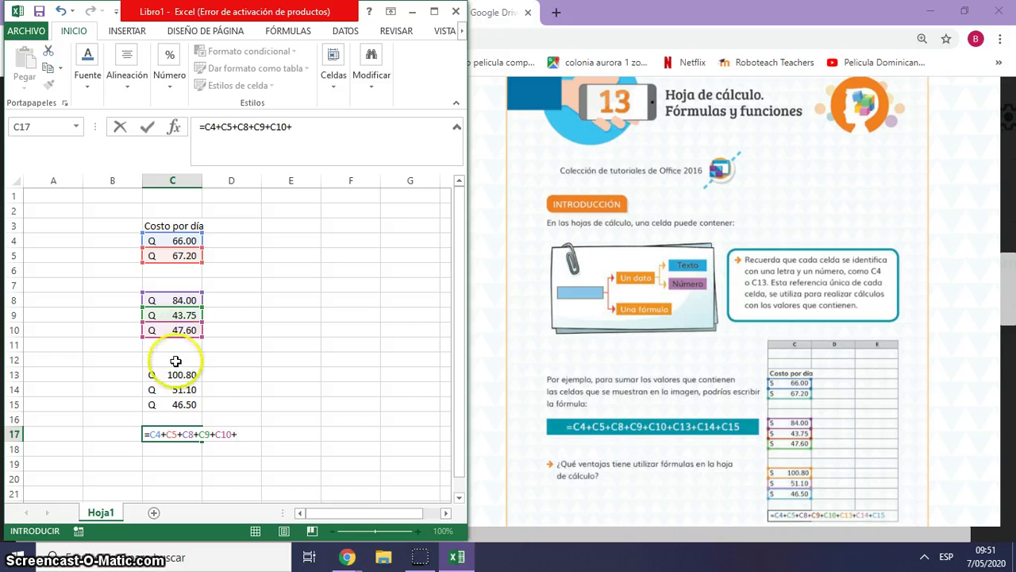
{"action": "left_click", "coordinate": [175, 375]}
{"action": "type", "text": "+"}
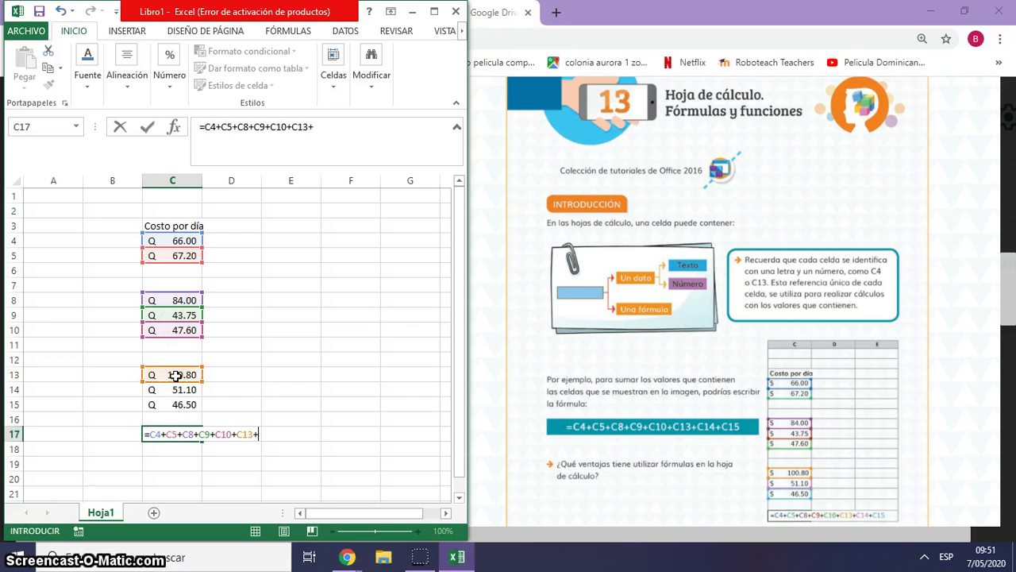
{"action": "left_click", "coordinate": [171, 389]}
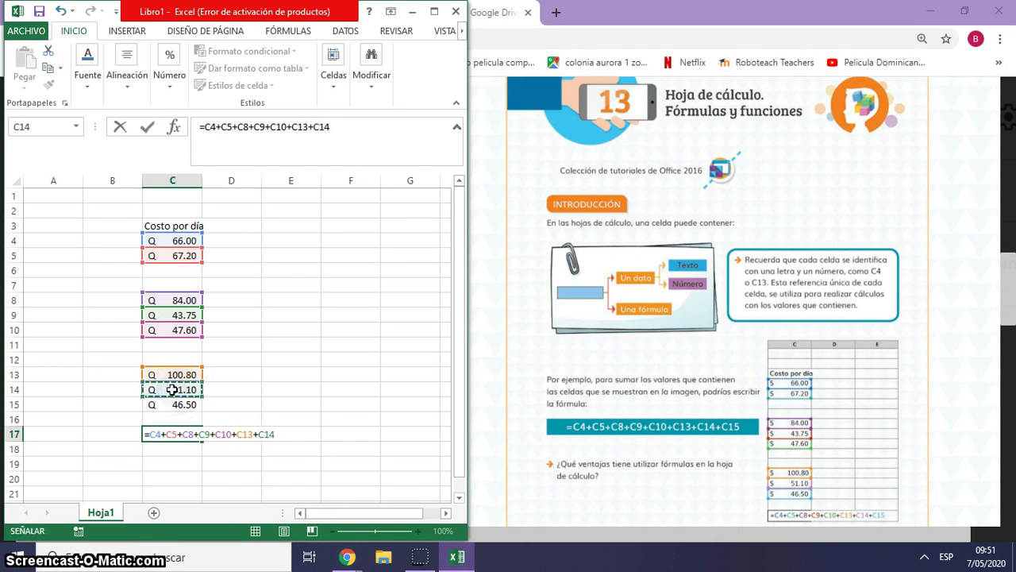
{"action": "type", "text": "+"}
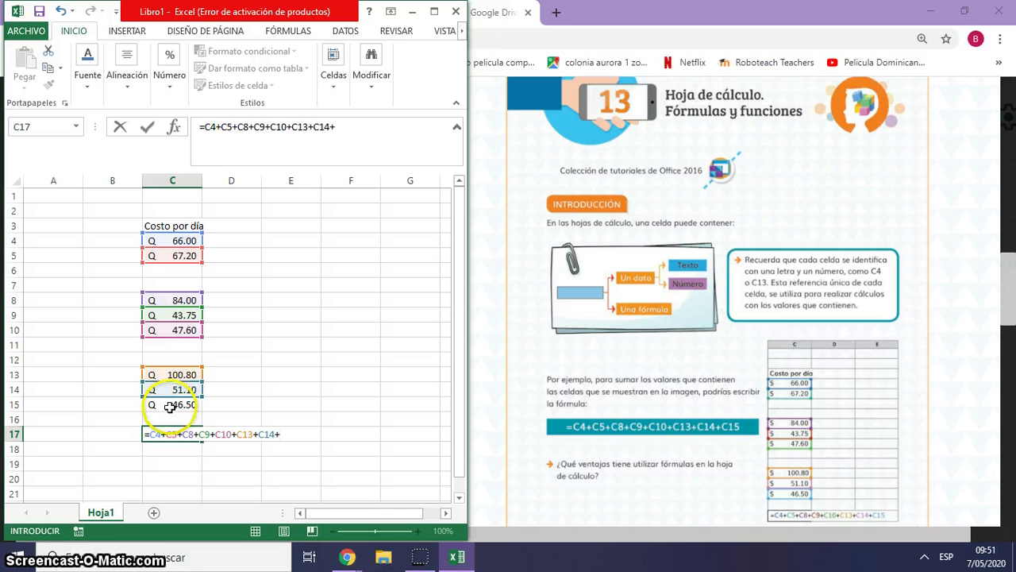
{"action": "left_click", "coordinate": [169, 405]}
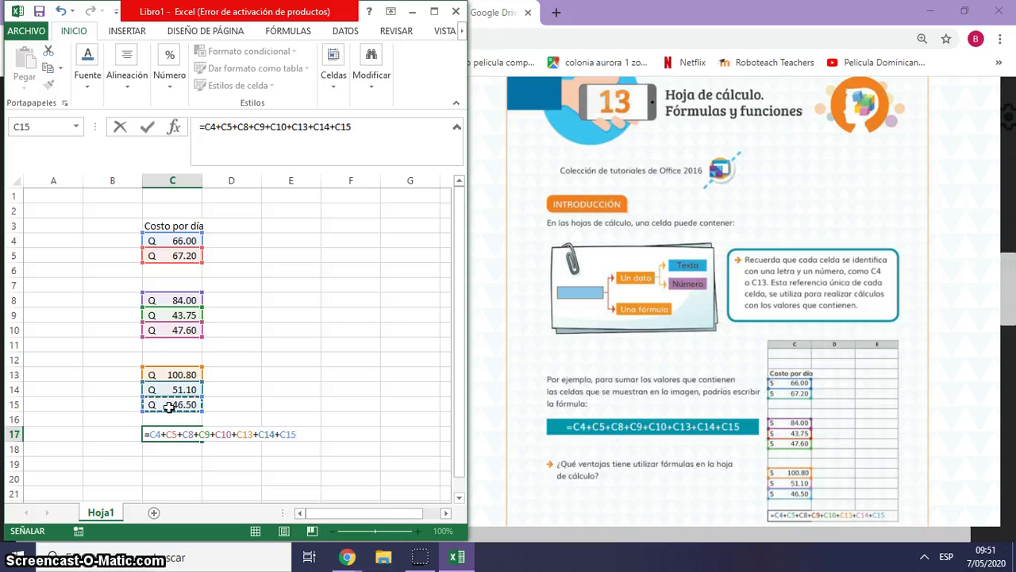
{"action": "key", "text": "Return"}
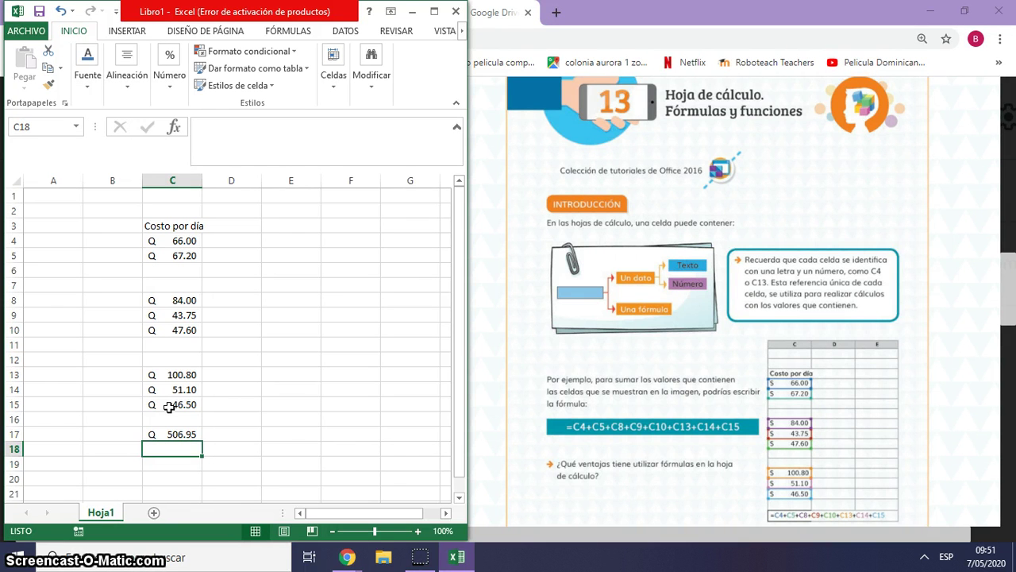
{"action": "left_click", "coordinate": [167, 432]}
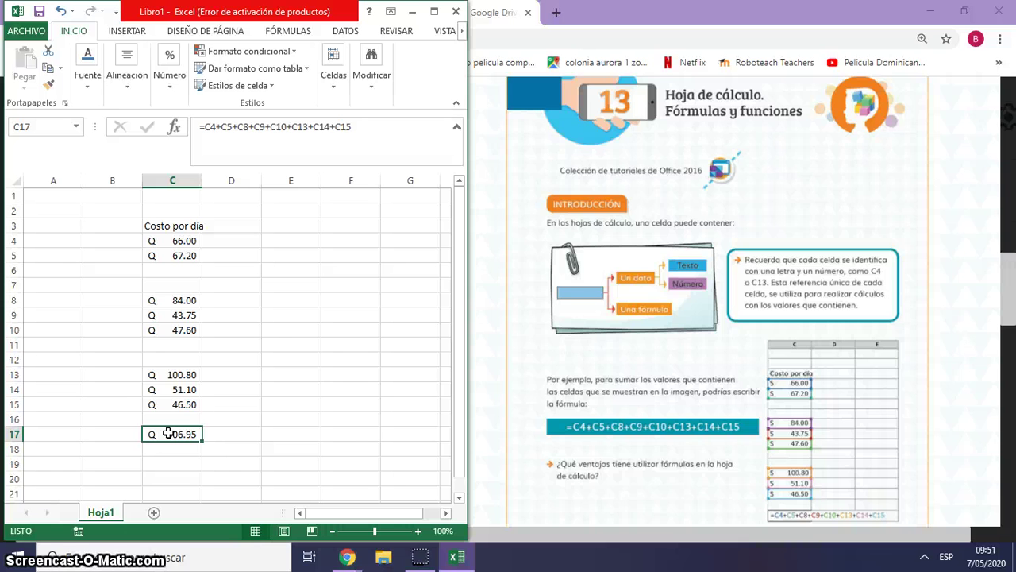
{"action": "left_click", "coordinate": [297, 329]}
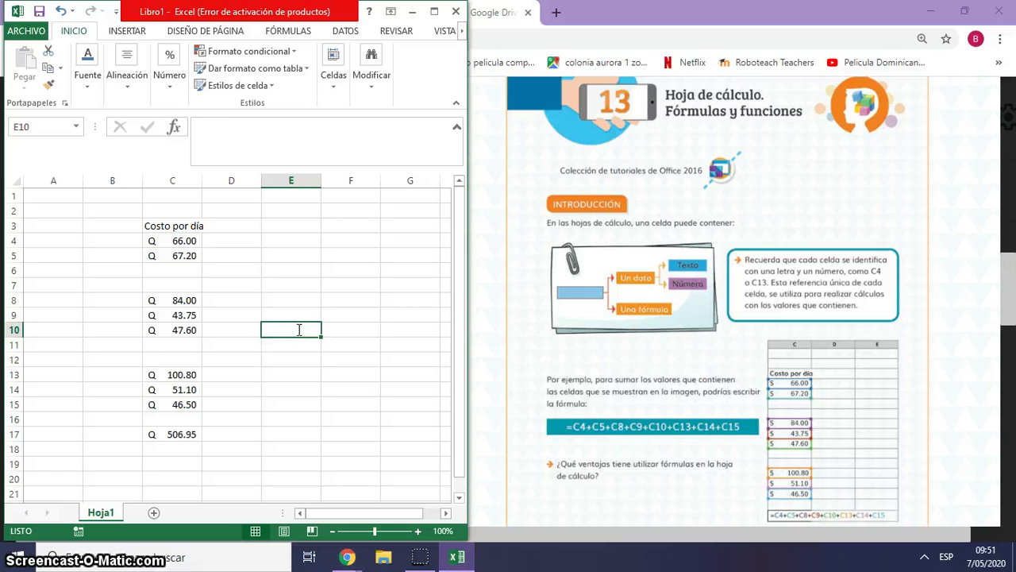
Enter the labels Suma +, resta - and multiplicacion * in E10:F12
{"action": "type", "text": "Suma"}
{"action": "key", "text": "Tab"}
{"action": "type", "text": "+"}
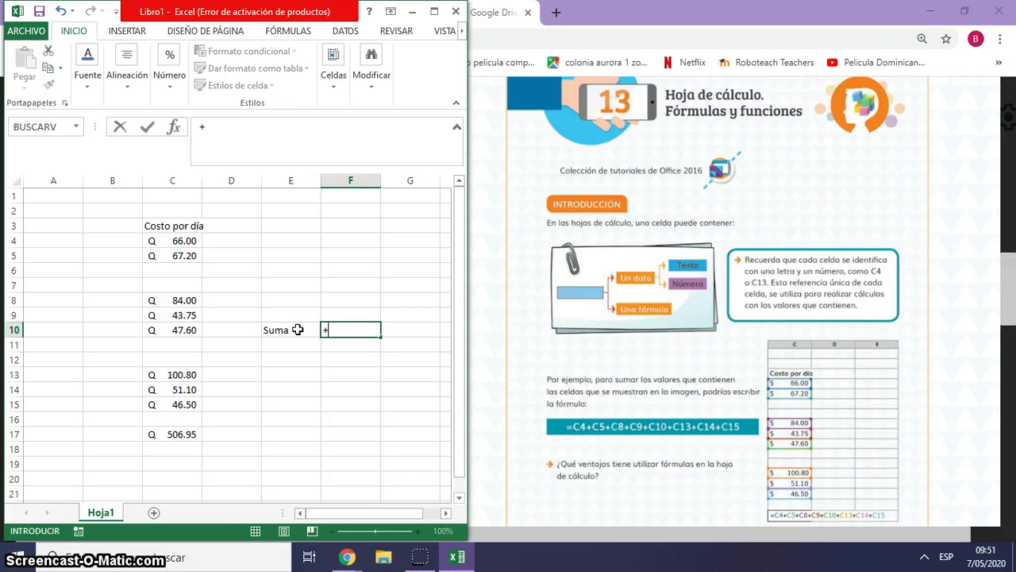
{"action": "type", "text": "res"}
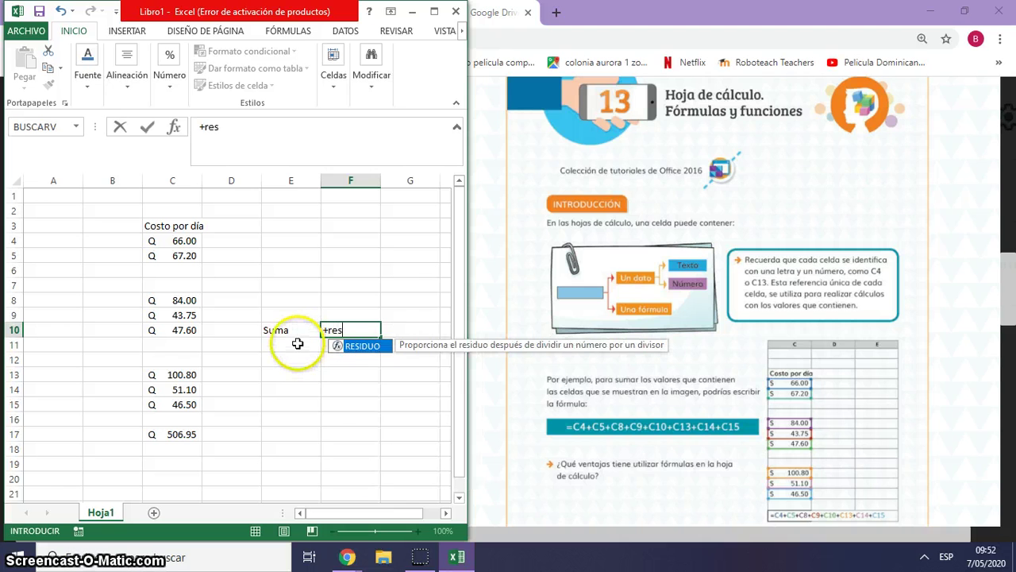
{"action": "key", "text": "BackSpace"}
{"action": "key", "text": "BackSpace"}
{"action": "left_click", "coordinate": [298, 343]}
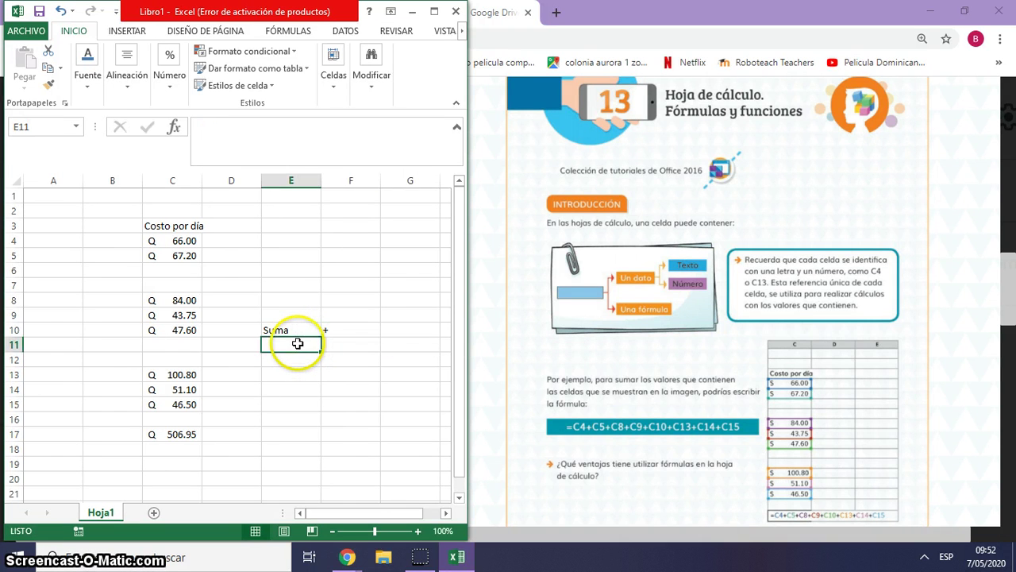
{"action": "type", "text": "resta"}
{"action": "key", "text": "Tab"}
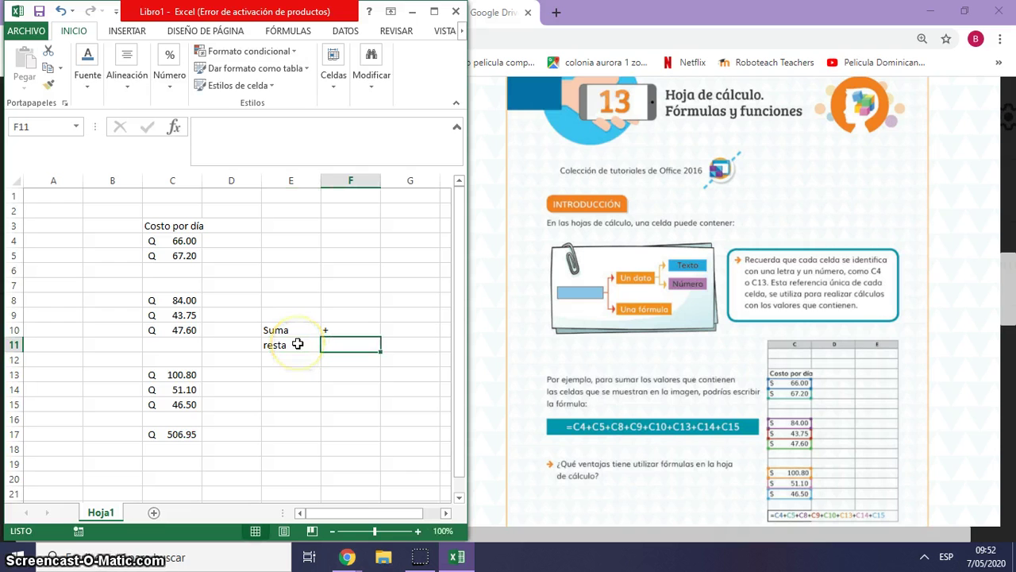
{"action": "type", "text": "-"}
{"action": "key", "text": "Return"}
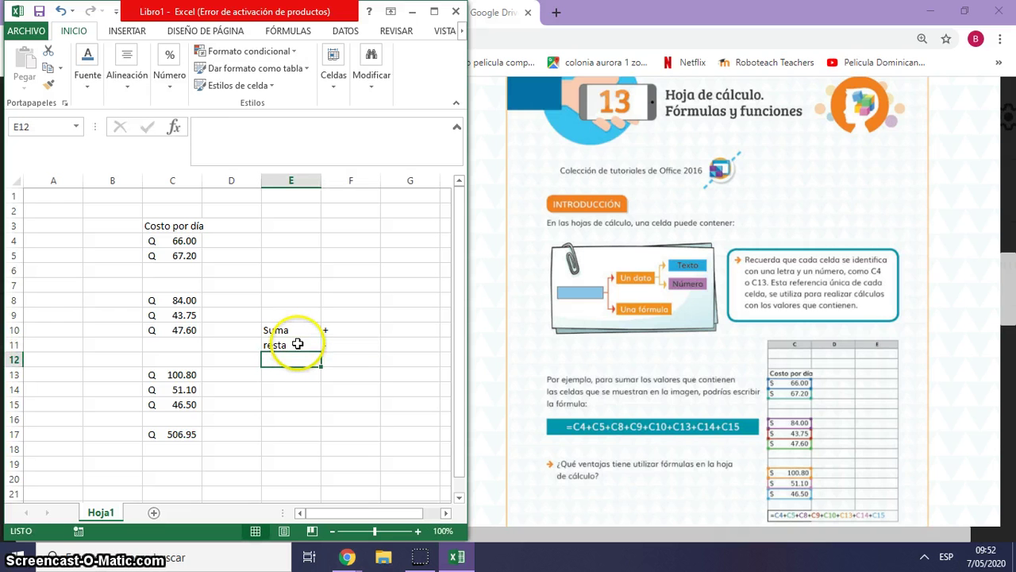
{"action": "type", "text": "multi"}
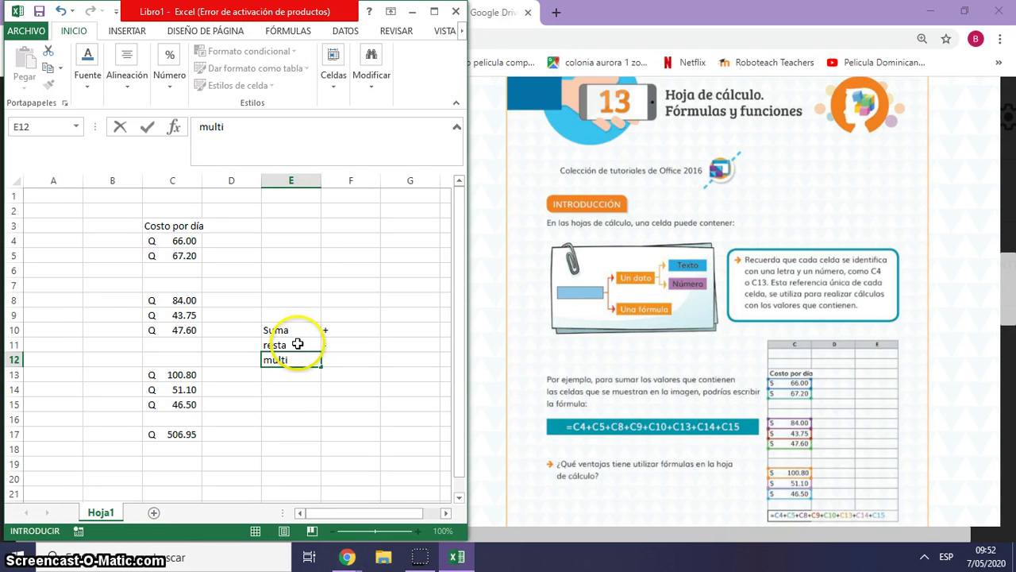
{"action": "type", "text": "plicacion"}
{"action": "key", "text": "Tab"}
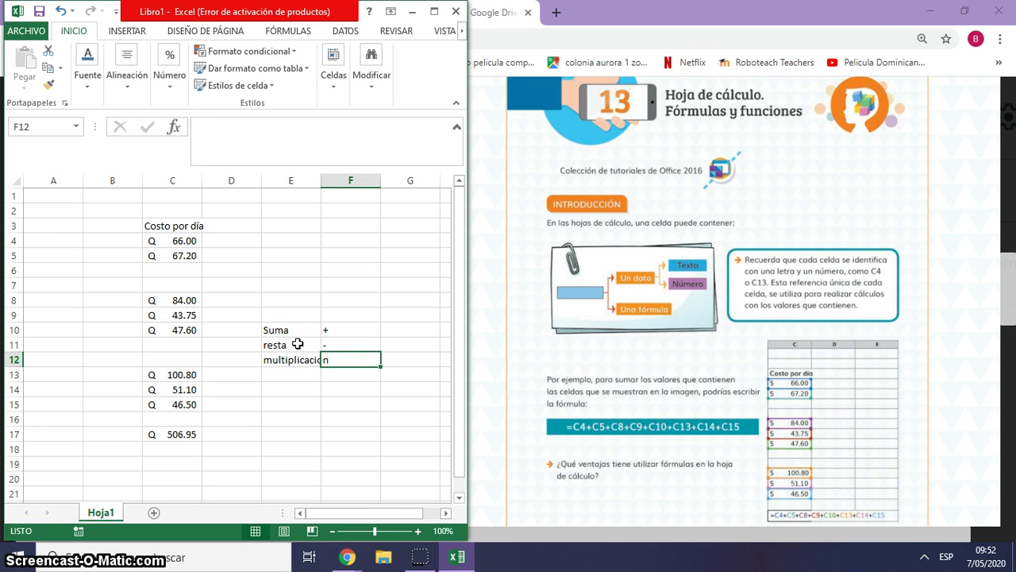
{"action": "type", "text": "*"}
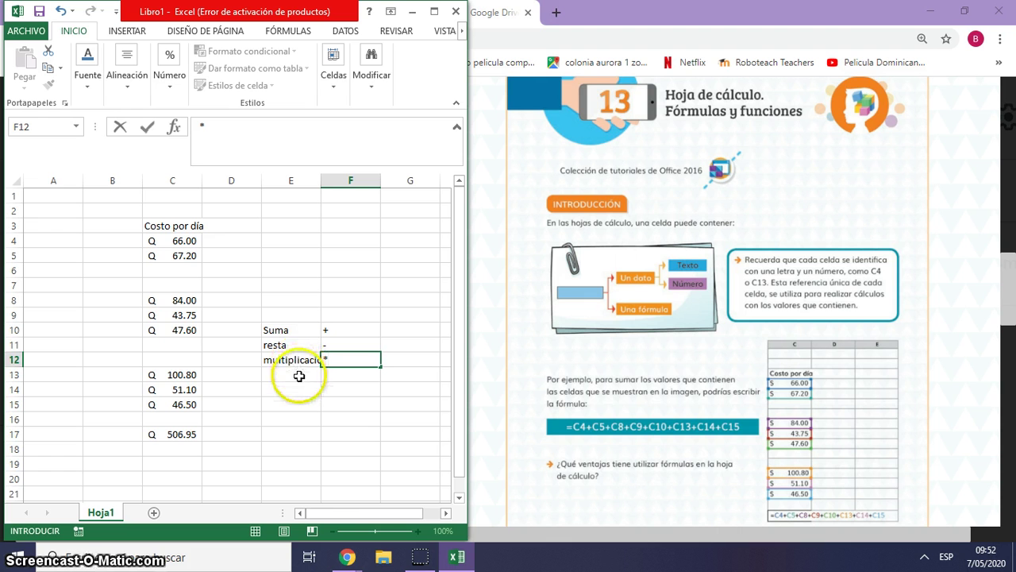
{"action": "left_click", "coordinate": [298, 375]}
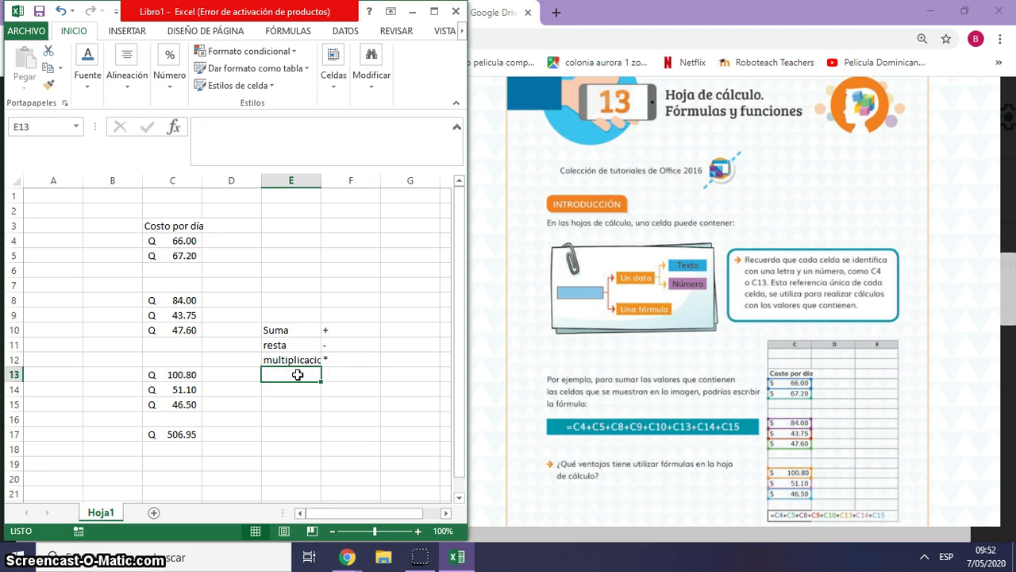
Widen column E and add división with the / symbol in E13:F13
{"action": "left_click_drag", "start_coordinate": [321, 181], "coordinate": [337, 181]}
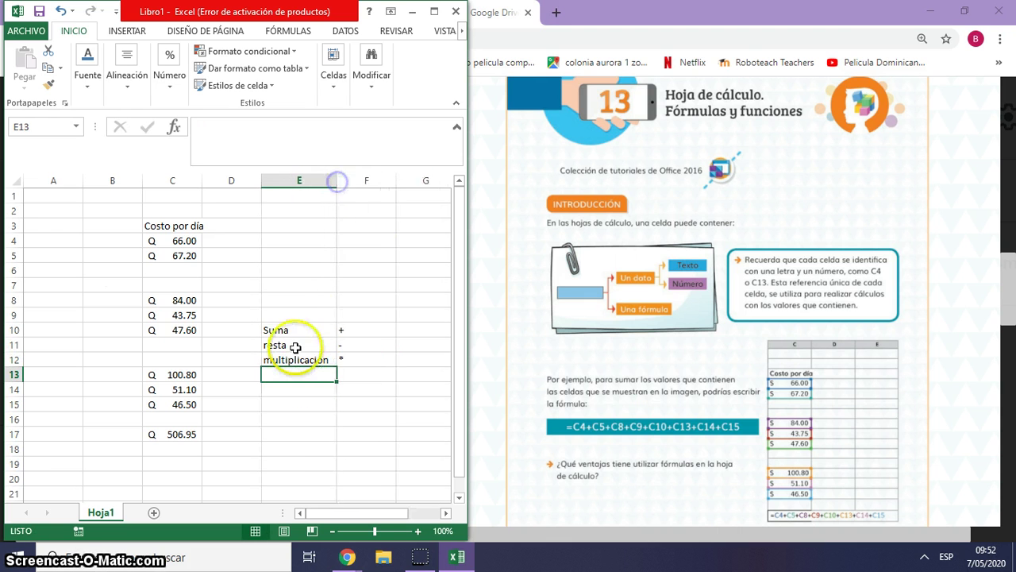
{"action": "type", "text": "división"}
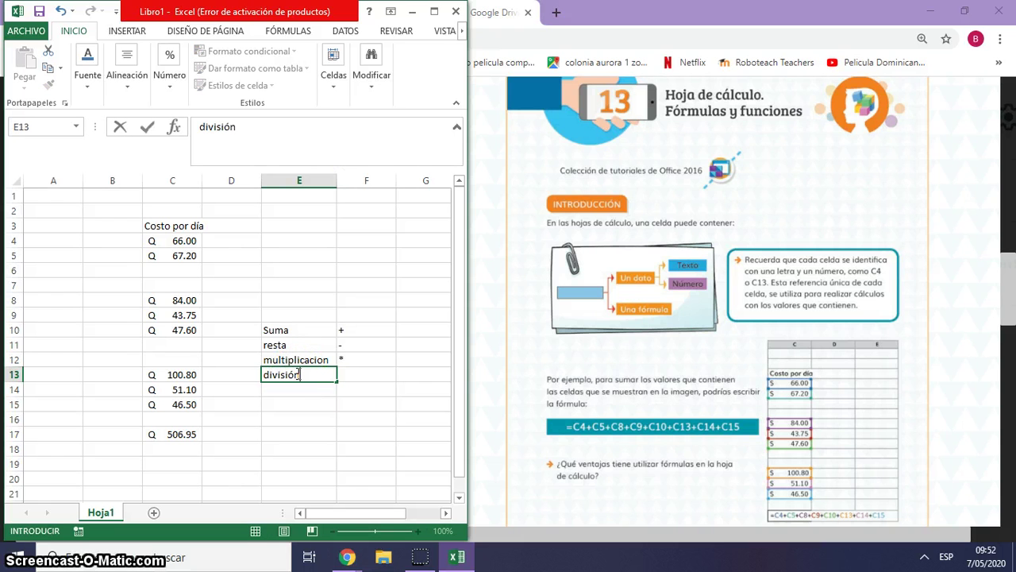
{"action": "key", "text": "Tab"}
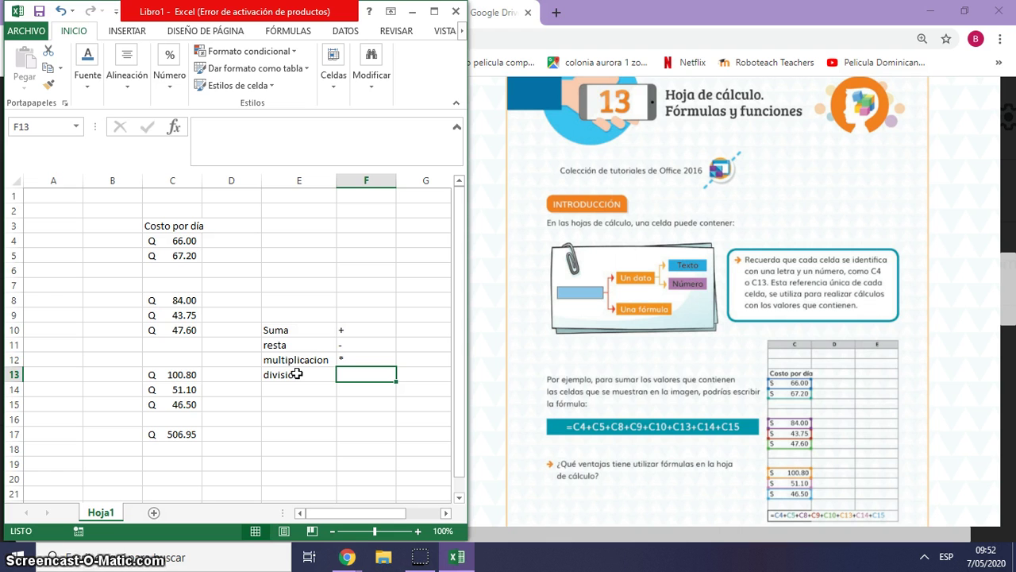
{"action": "key", "text": "alt"}
{"action": "left_click", "coordinate": [343, 370]}
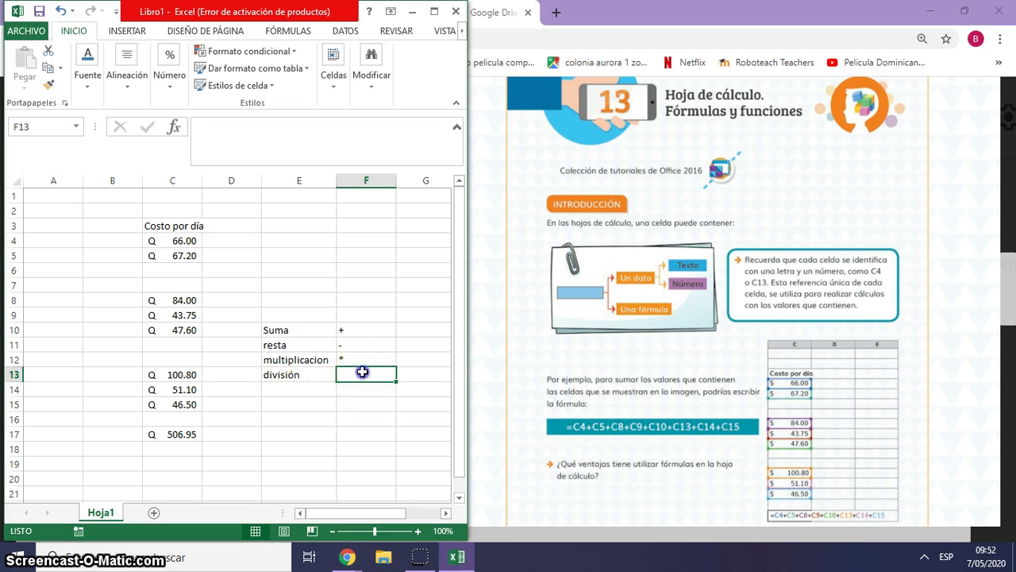
{"action": "key", "text": "alt"}
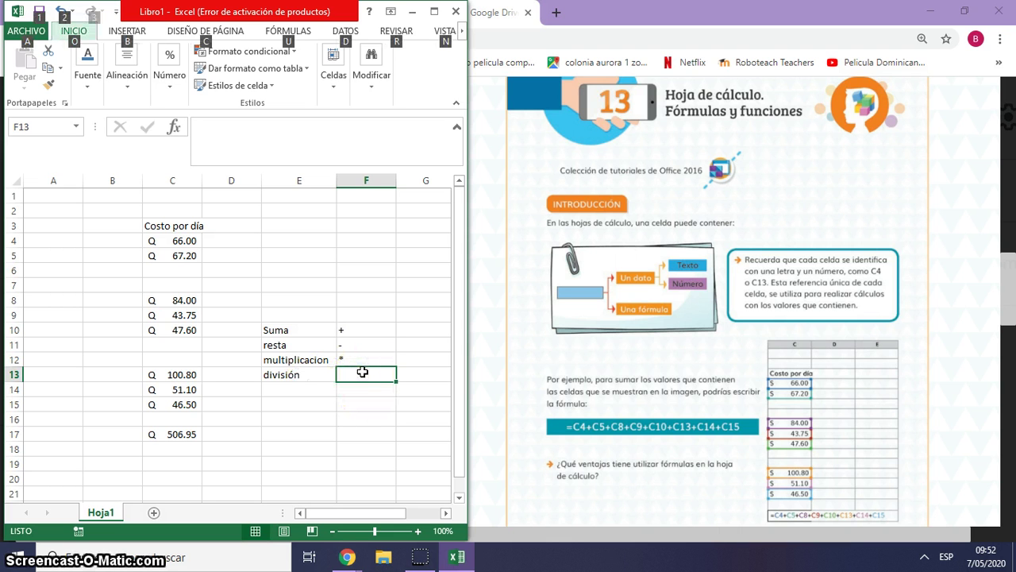
{"action": "key", "text": "alt"}
{"action": "left_click", "coordinate": [353, 374]}
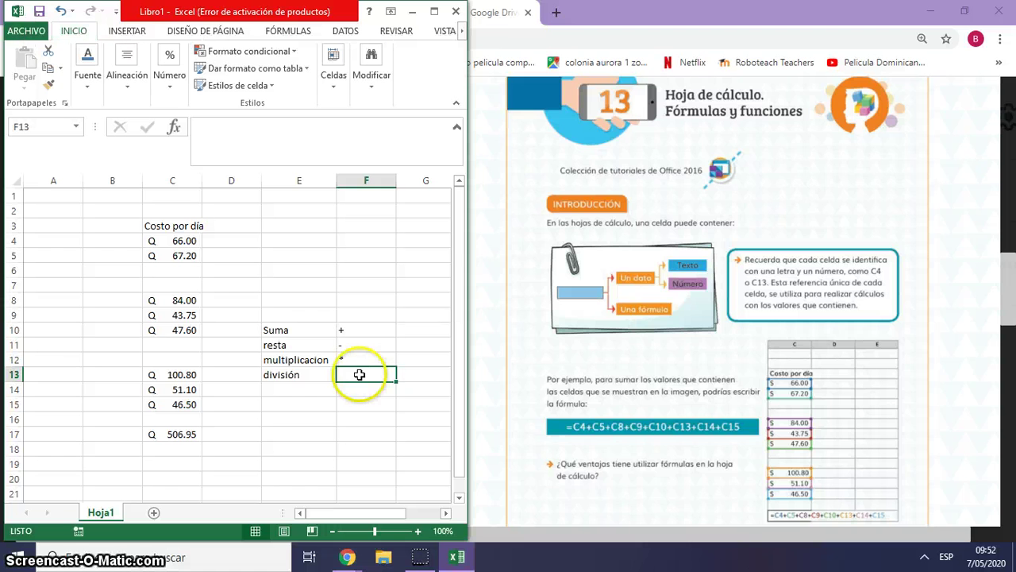
{"action": "type", "text": "7"}
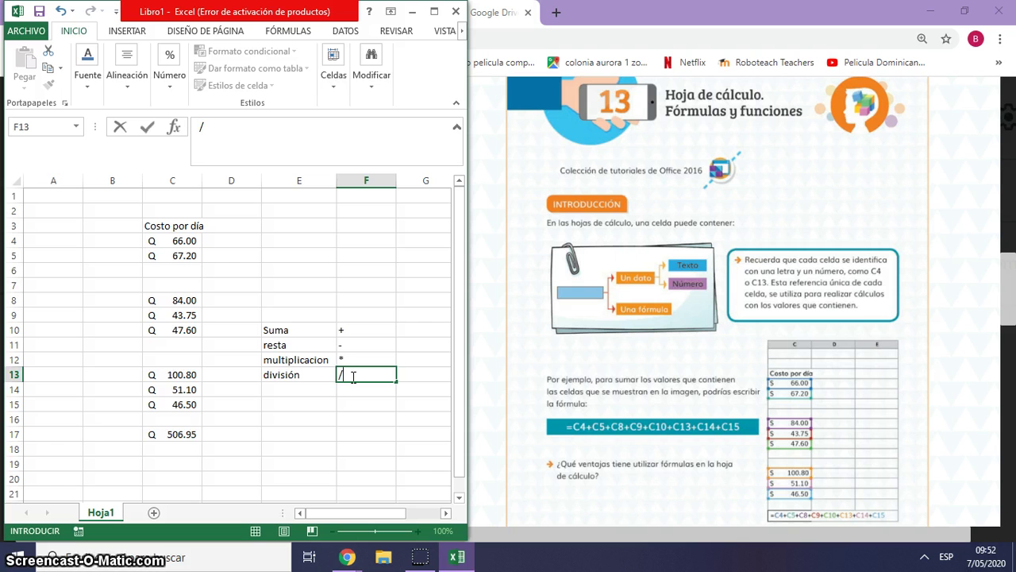
{"action": "left_click", "coordinate": [324, 387]}
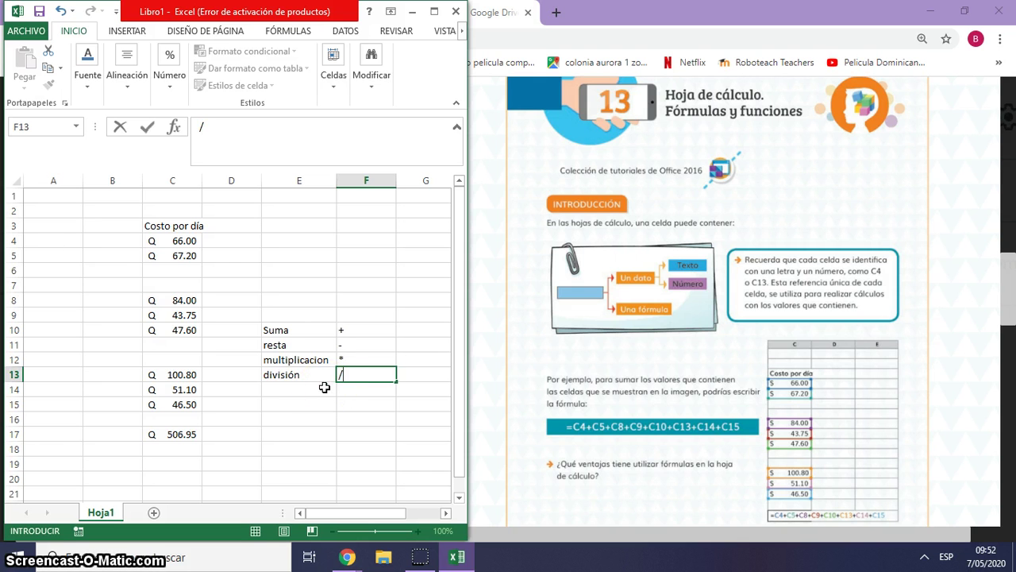
{"action": "left_click_drag", "start_coordinate": [352, 332], "coordinate": [359, 379]}
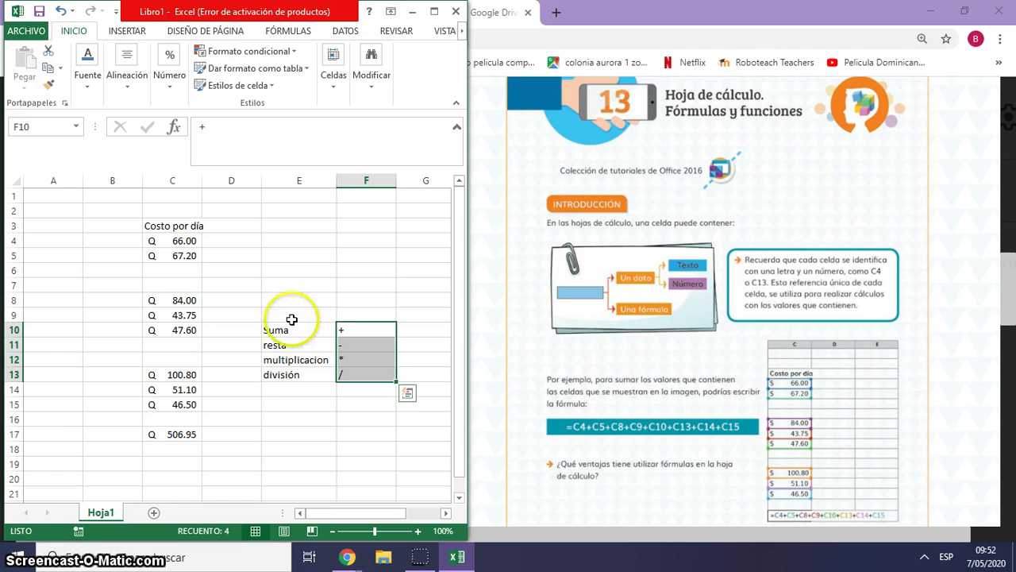
{"action": "left_click", "coordinate": [179, 435]}
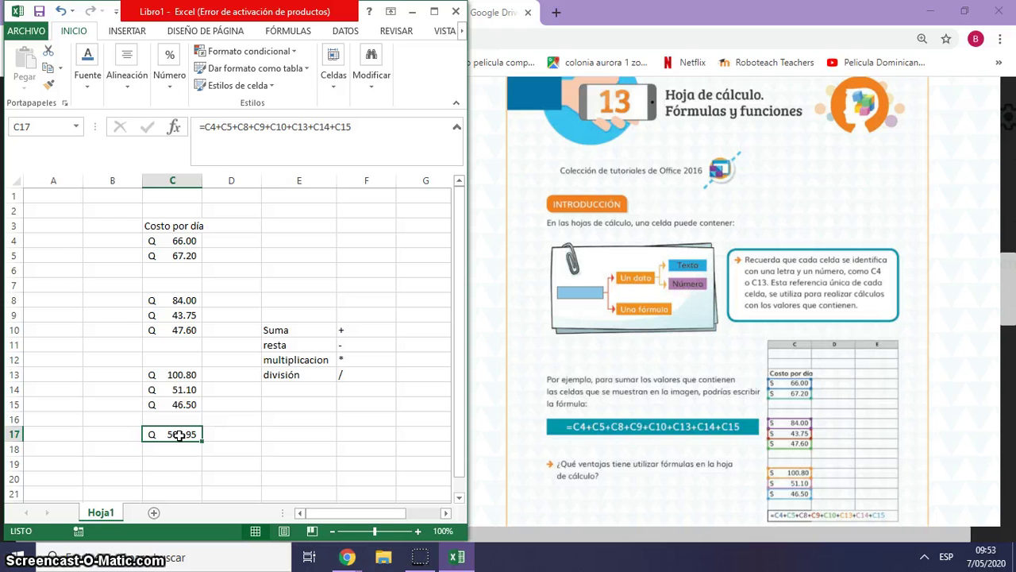
{"action": "double_click", "coordinate": [179, 435]}
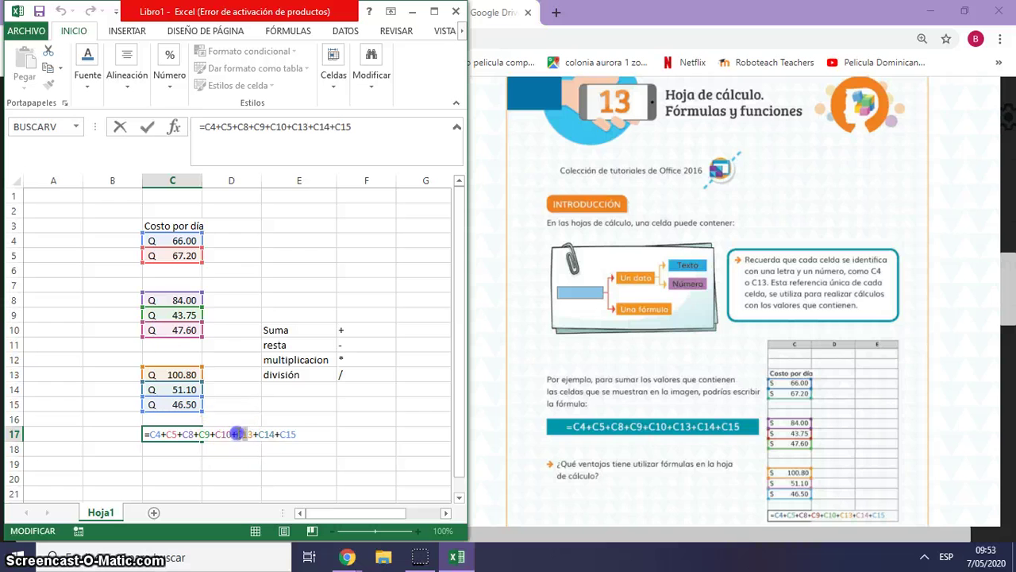
{"action": "left_click", "coordinate": [159, 433]}
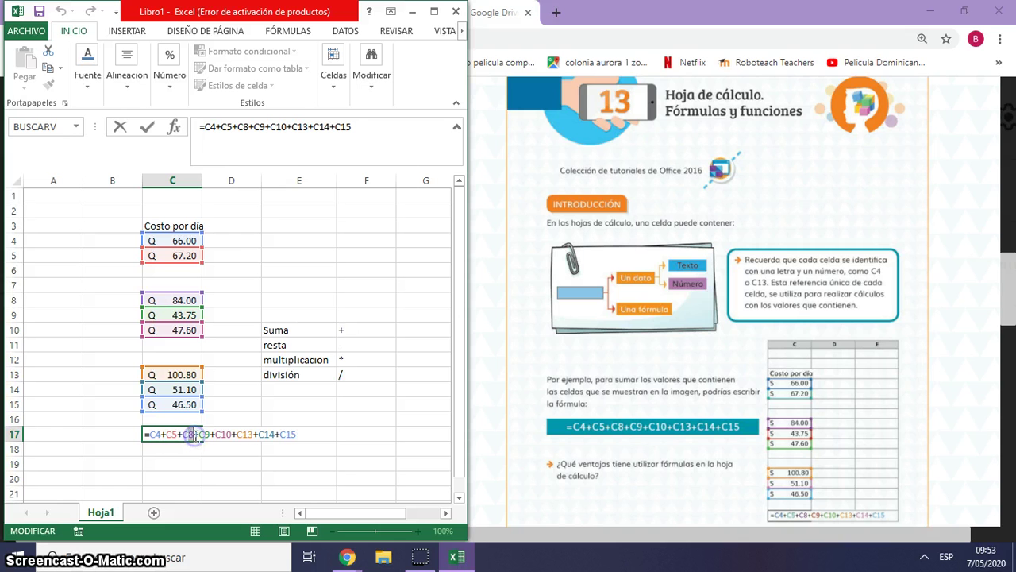
{"action": "left_click", "coordinate": [158, 434]}
{"action": "double_click", "coordinate": [158, 434]}
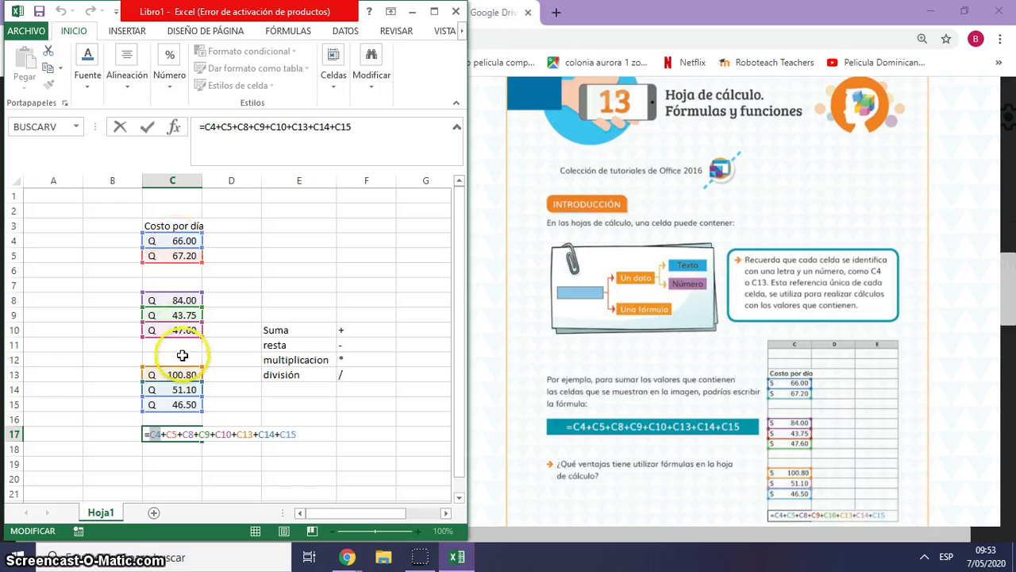
{"action": "left_click", "coordinate": [172, 433]}
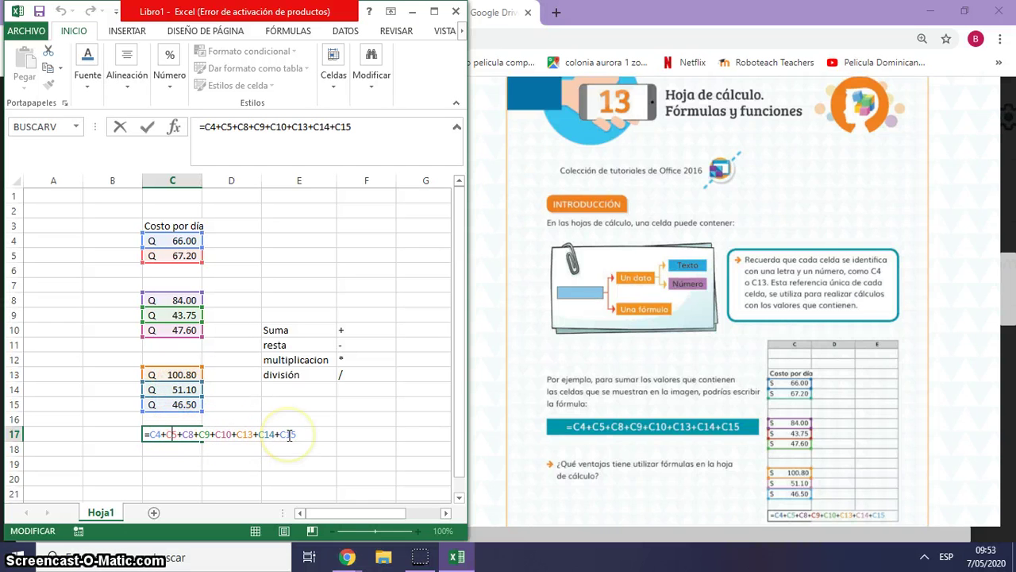
{"action": "key", "text": "Return"}
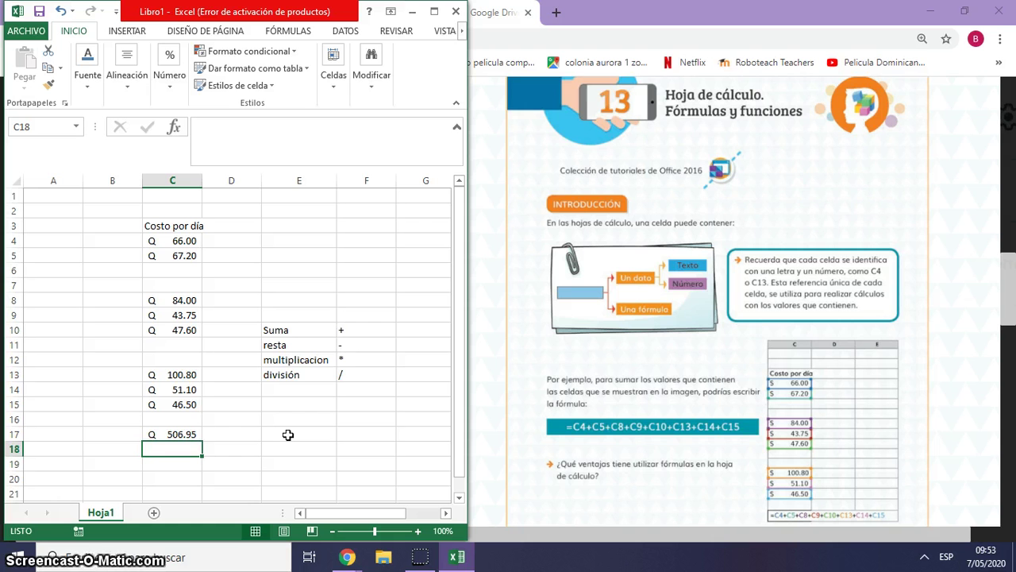
Open the Tarea 7 4to primaria.xlsx attachment from Classroom in a new Drive window
{"action": "left_click", "coordinate": [411, 11]}
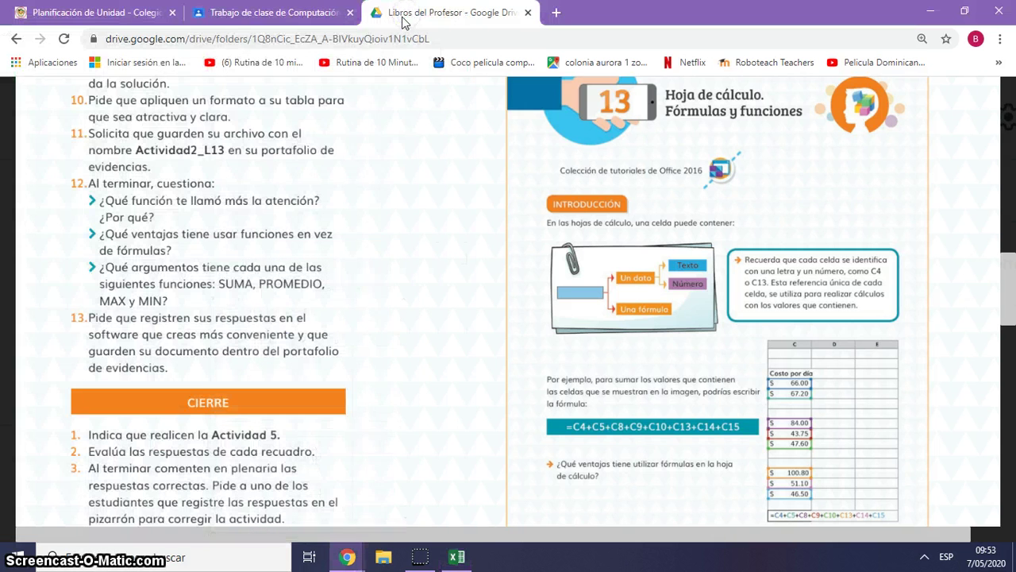
{"action": "left_click", "coordinate": [282, 14]}
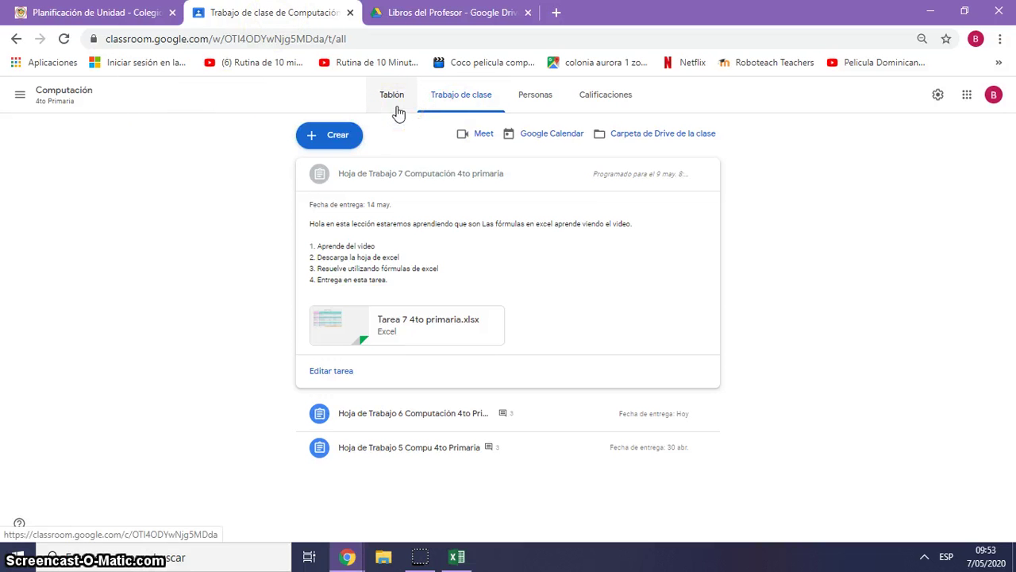
{"action": "left_click", "coordinate": [445, 115]}
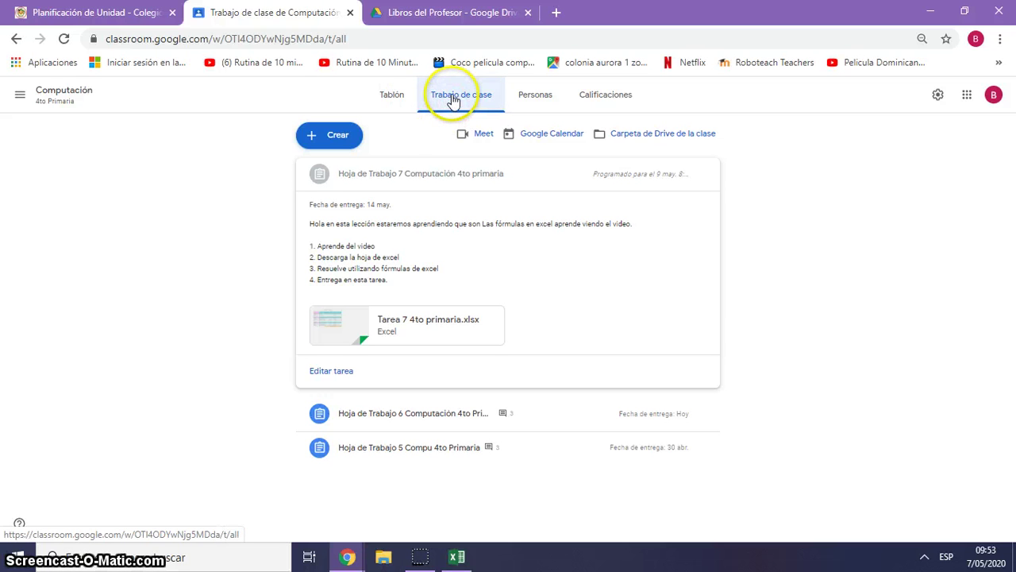
{"action": "mouse_move", "coordinate": [349, 325]}
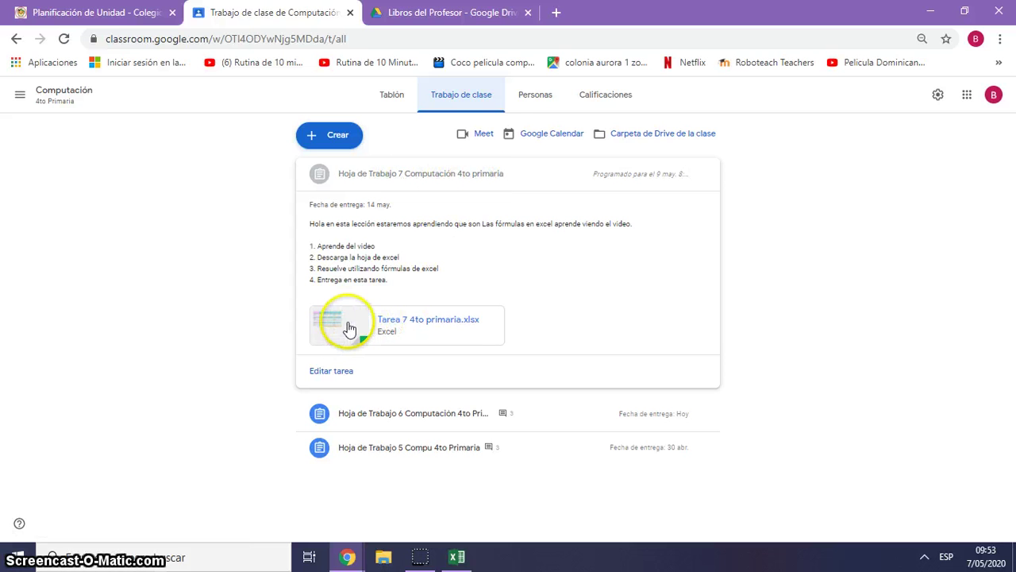
{"action": "left_click", "coordinate": [349, 328]}
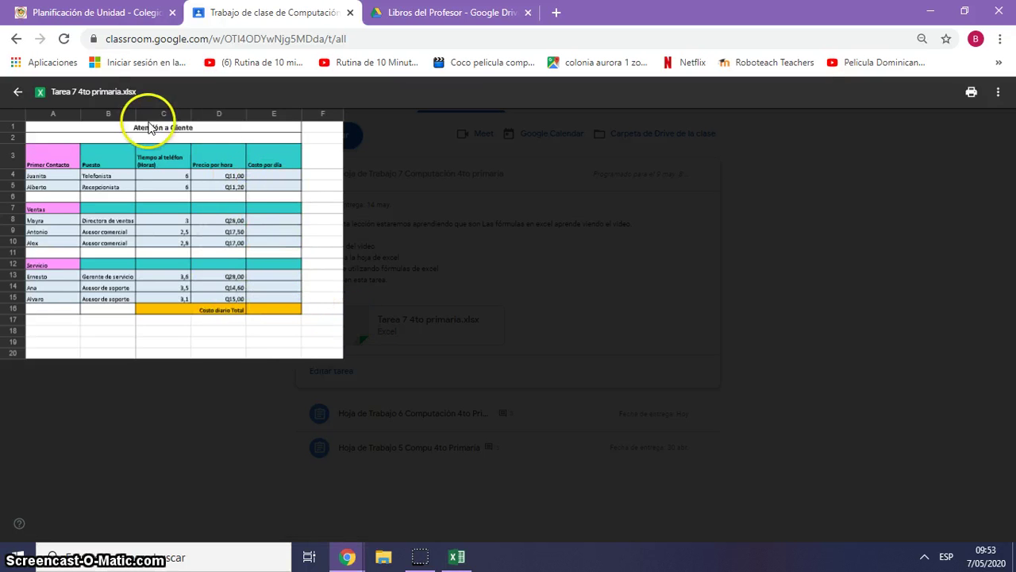
{"action": "left_click", "coordinate": [272, 242]}
{"action": "left_click", "coordinate": [272, 256]}
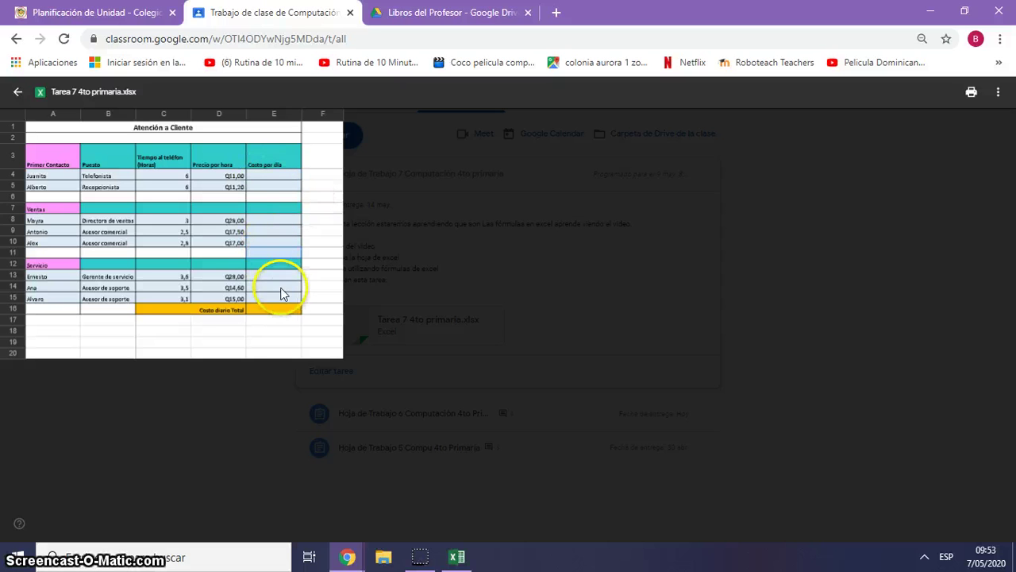
{"action": "left_click", "coordinate": [998, 93]}
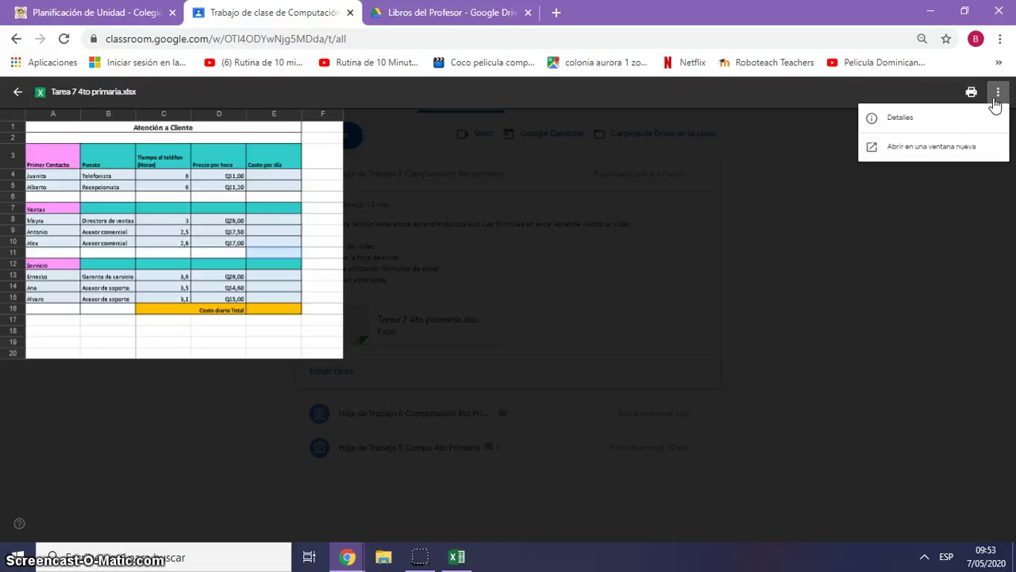
{"action": "left_click", "coordinate": [910, 155]}
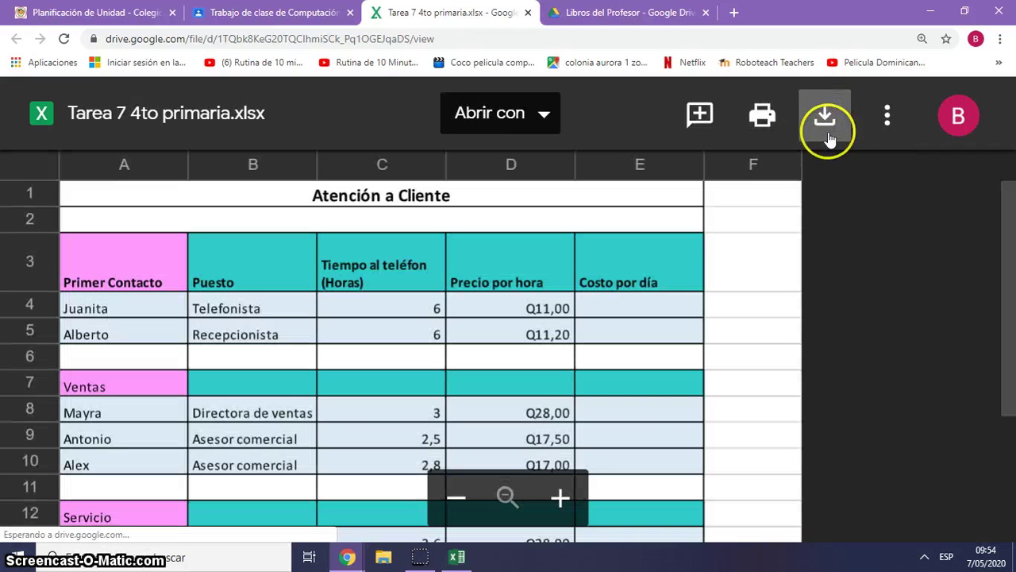
Download Tarea 7 4to primaria.xlsx and open it maximized in Excel's Protected View
{"action": "left_click", "coordinate": [825, 118]}
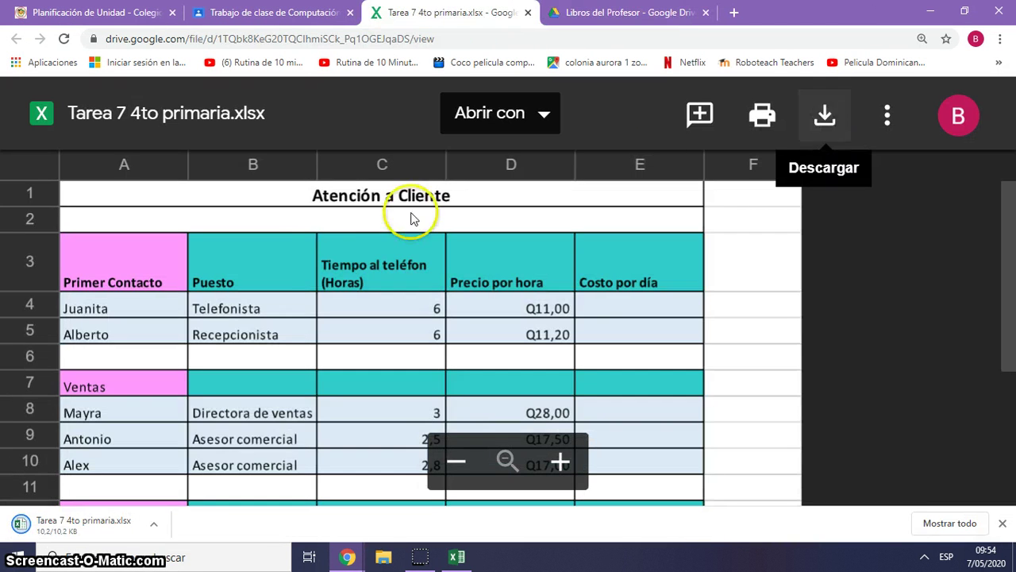
{"action": "left_click", "coordinate": [64, 528]}
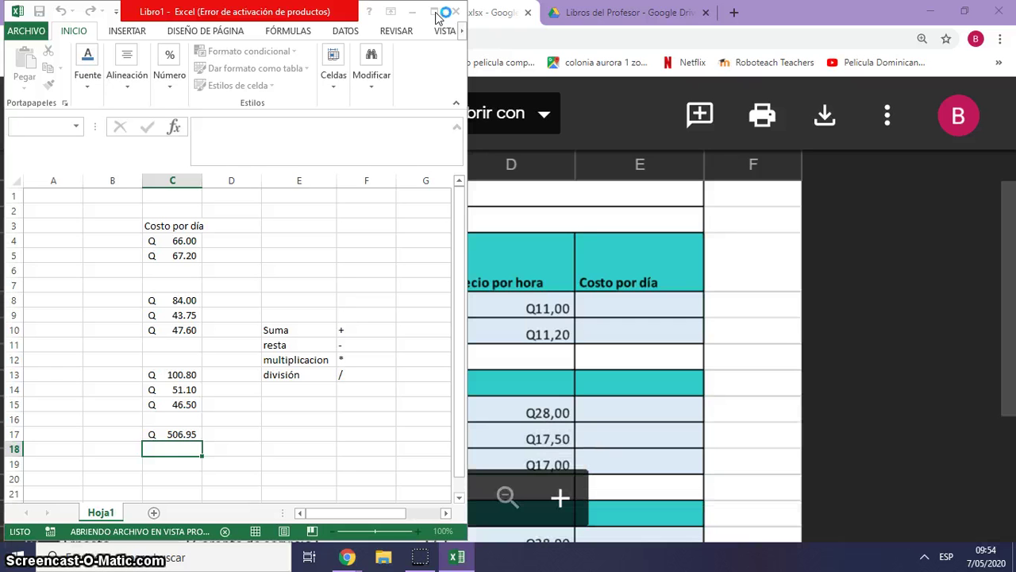
{"action": "left_click", "coordinate": [431, 18]}
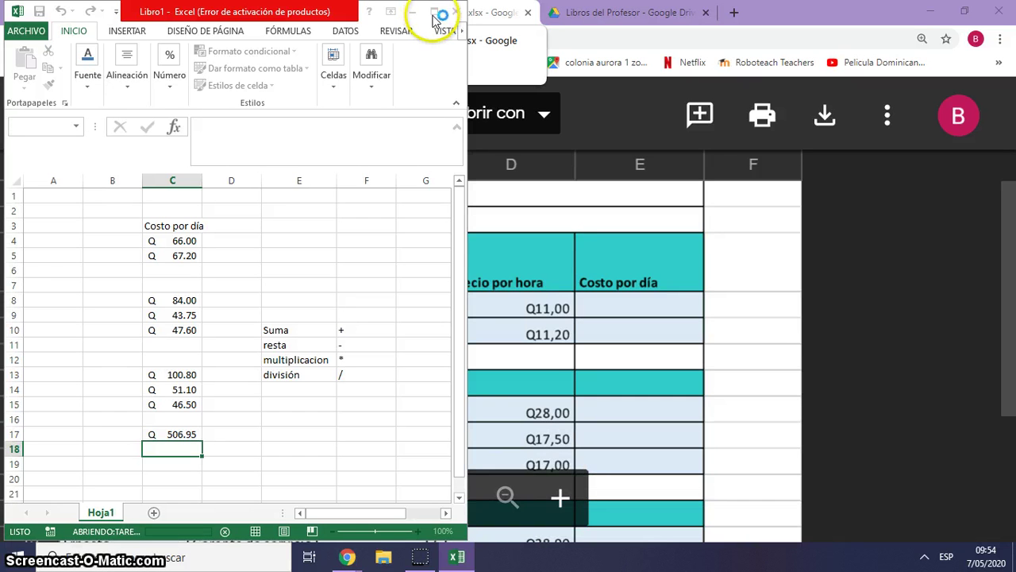
{"action": "left_click", "coordinate": [357, 398]}
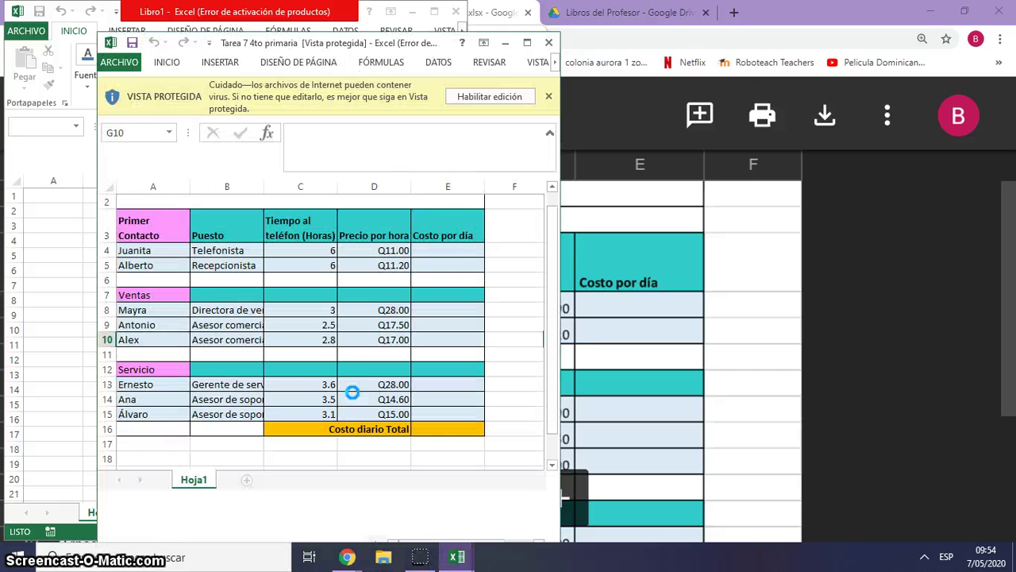
{"action": "left_click", "coordinate": [530, 44]}
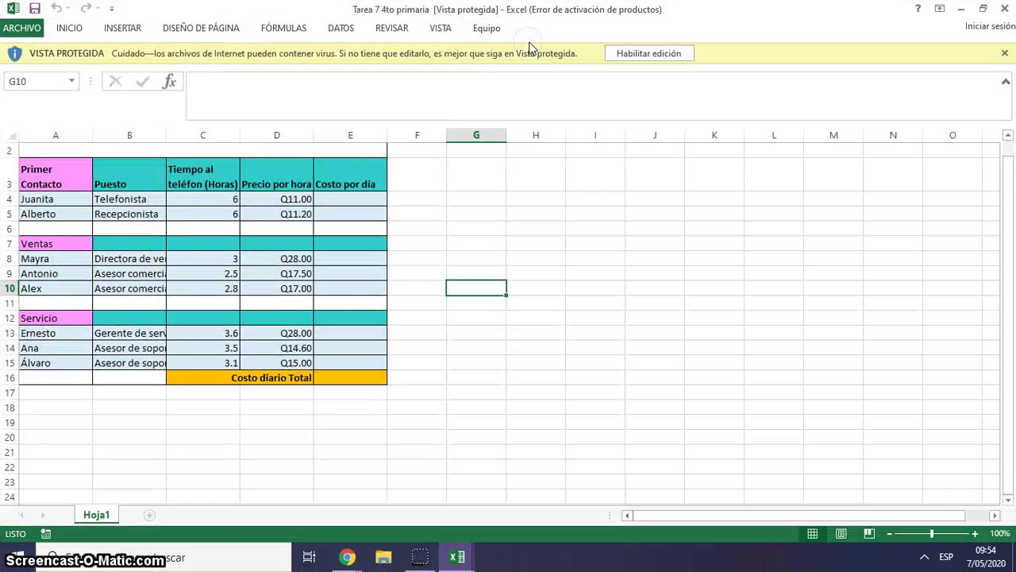
{"action": "left_click", "coordinate": [646, 52]}
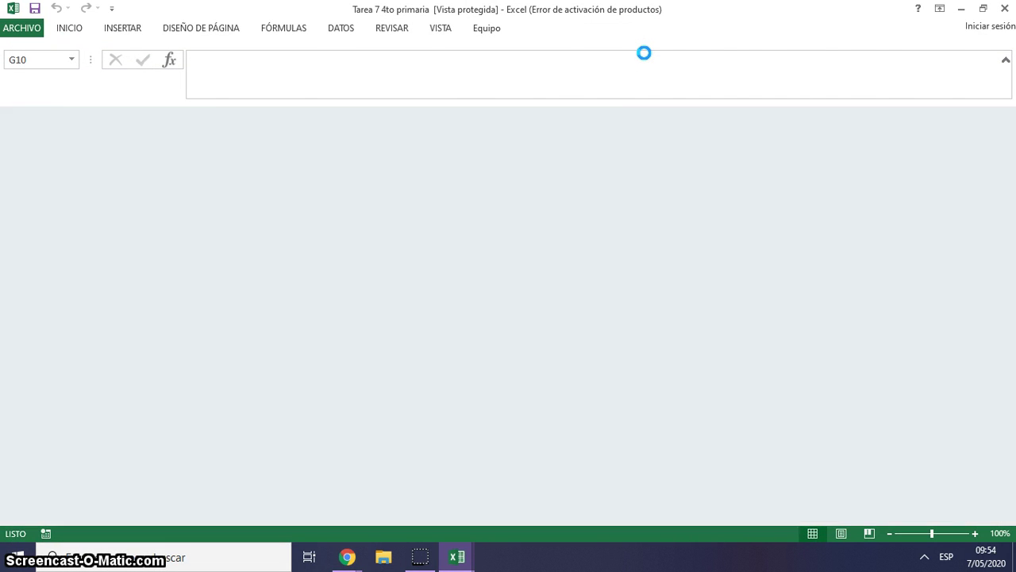
{"action": "left_click", "coordinate": [342, 177]}
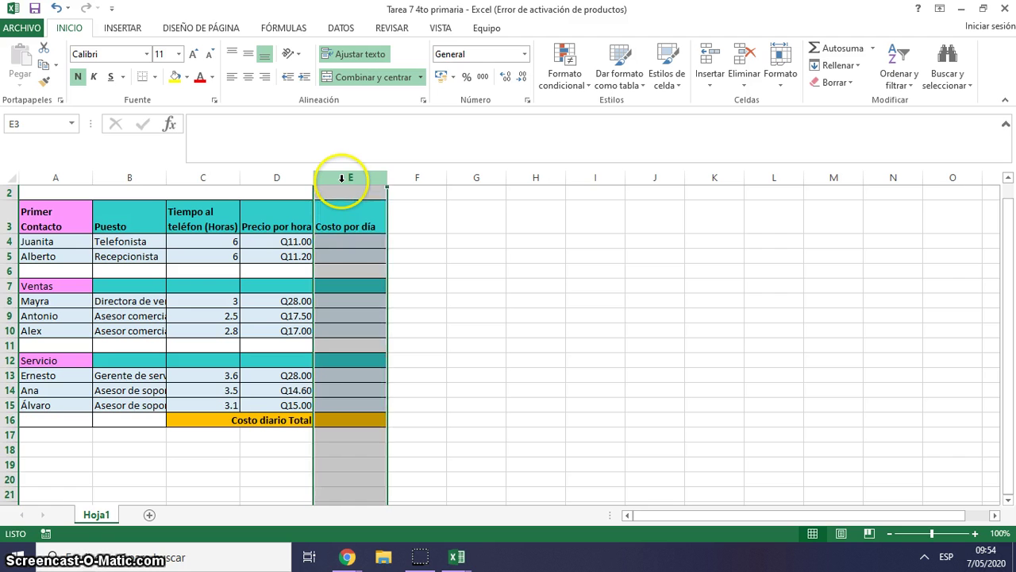
{"action": "left_click", "coordinate": [363, 243]}
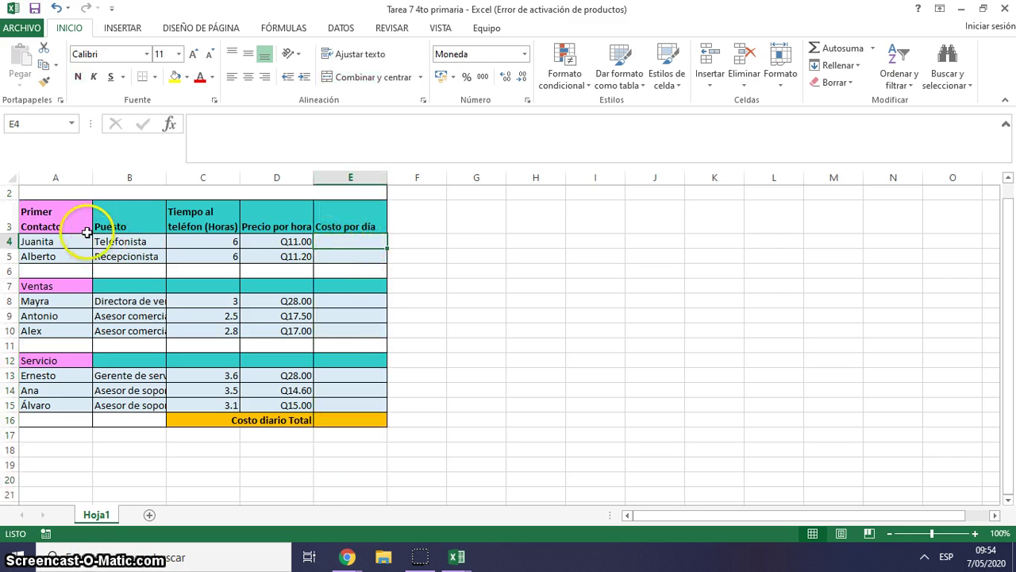
{"action": "left_click_drag", "start_coordinate": [1008, 286], "coordinate": [1007, 202]}
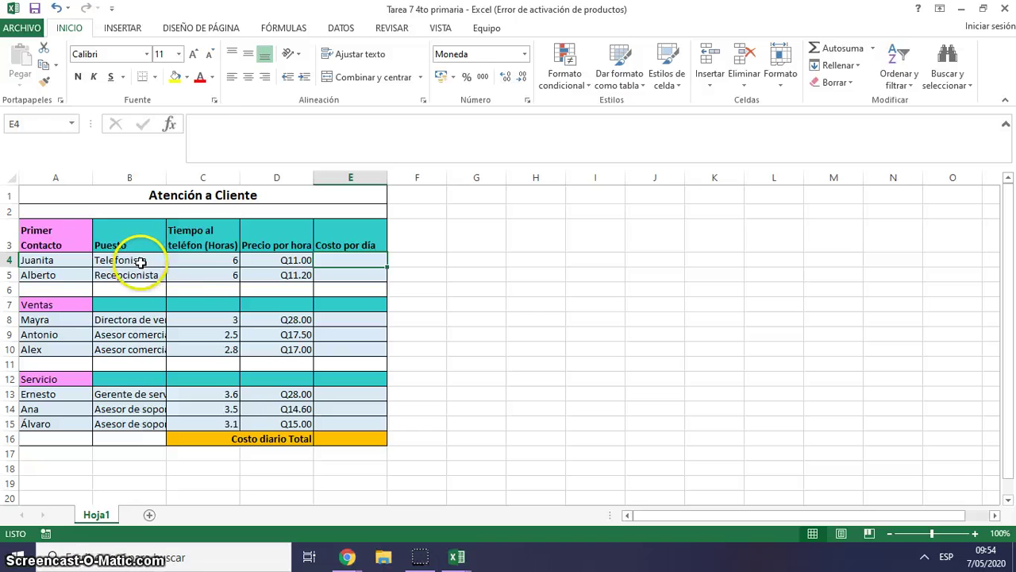
{"action": "left_click", "coordinate": [213, 262]}
{"action": "left_click_drag", "start_coordinate": [238, 266], "coordinate": [238, 278]}
{"action": "left_click", "coordinate": [213, 260]}
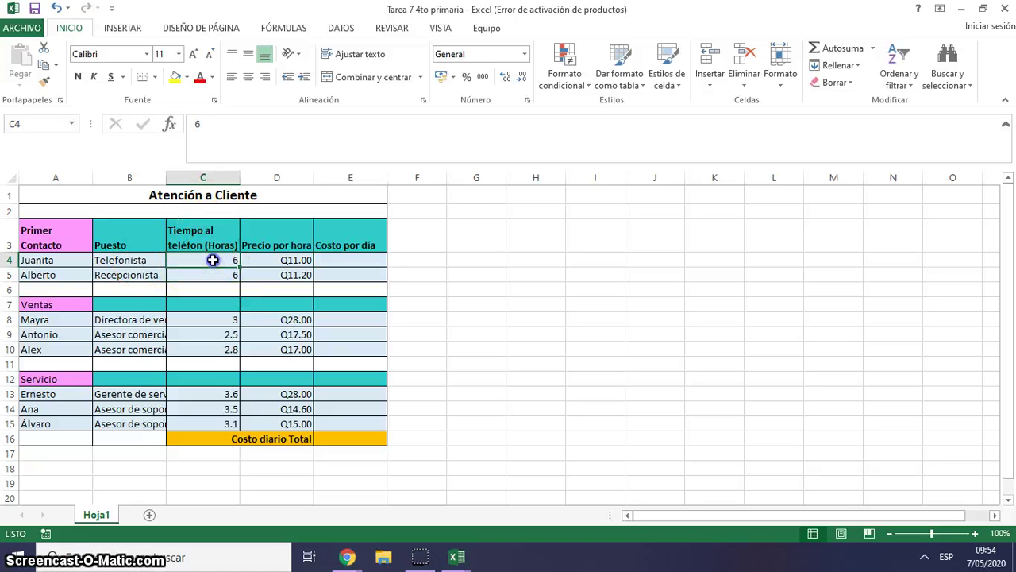
{"action": "left_click", "coordinate": [282, 261]}
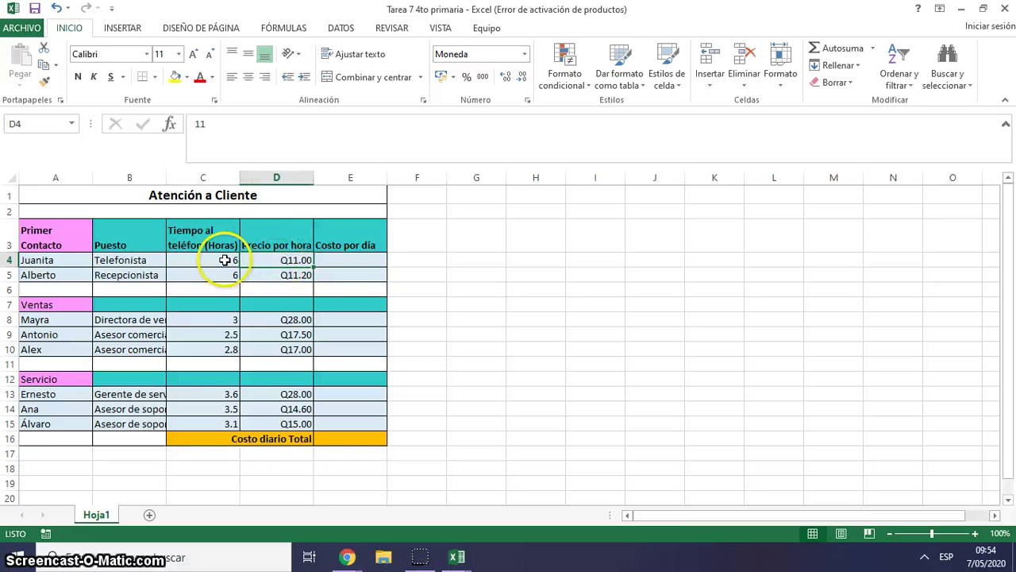
{"action": "left_click", "coordinate": [350, 259]}
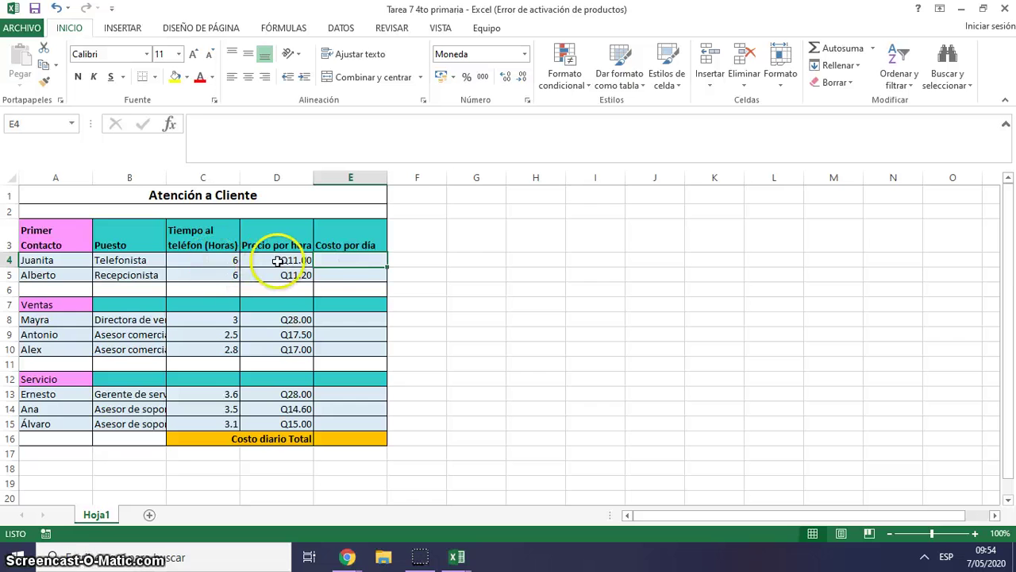
{"action": "left_click", "coordinate": [287, 261]}
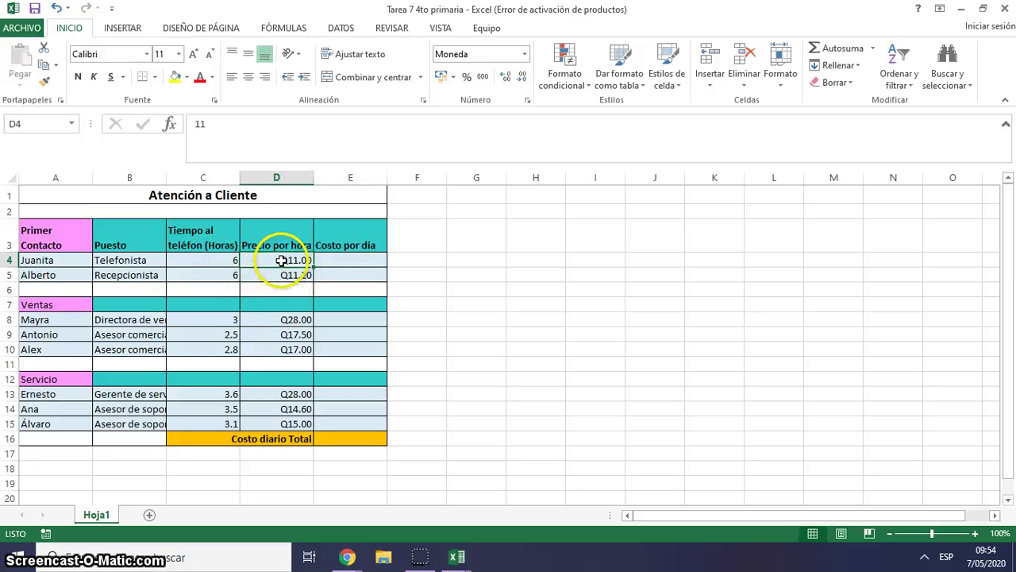
{"action": "left_click", "coordinate": [337, 262]}
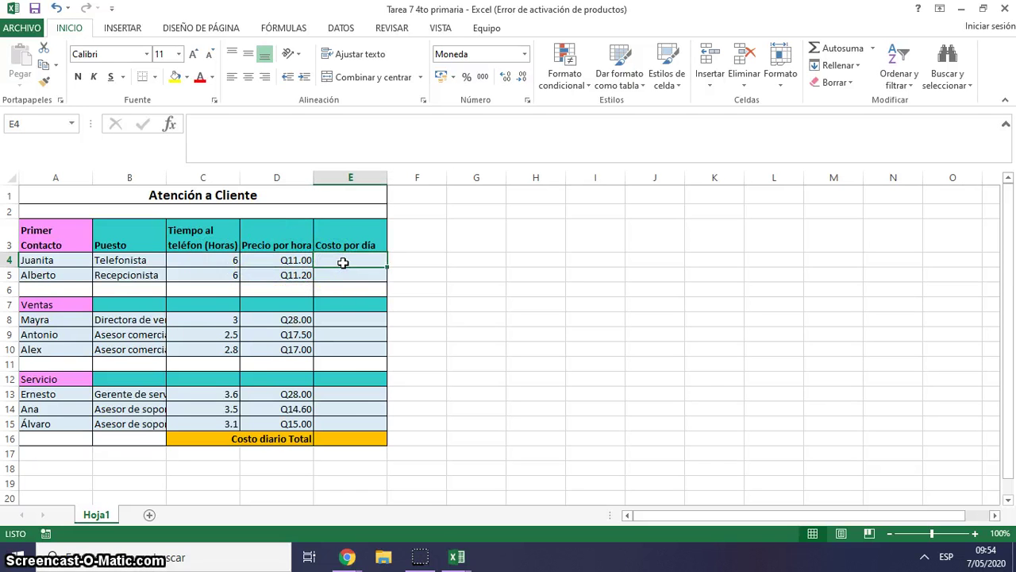
{"action": "left_click", "coordinate": [226, 260]}
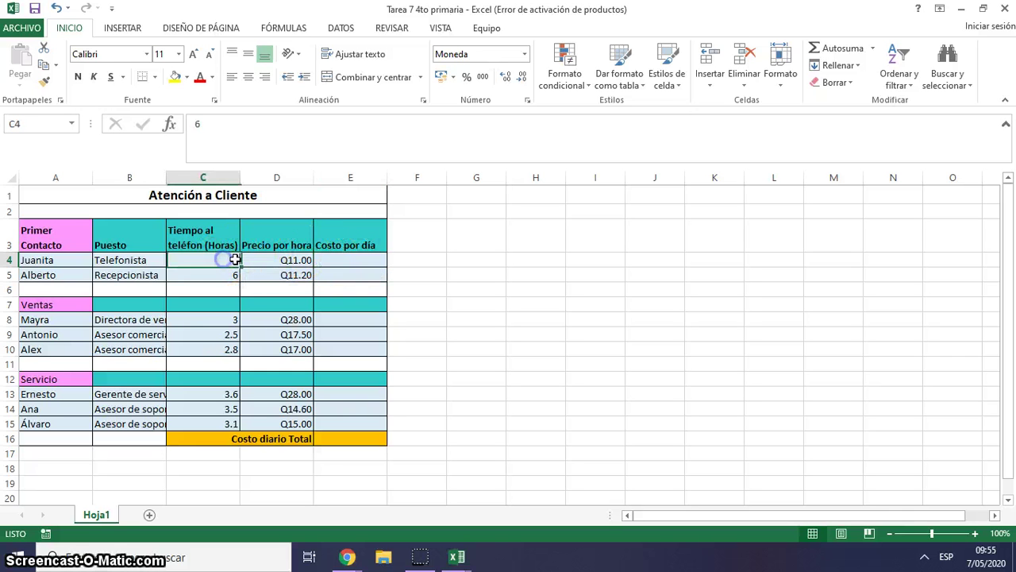
{"action": "left_click", "coordinate": [278, 260]}
{"action": "left_click", "coordinate": [362, 261]}
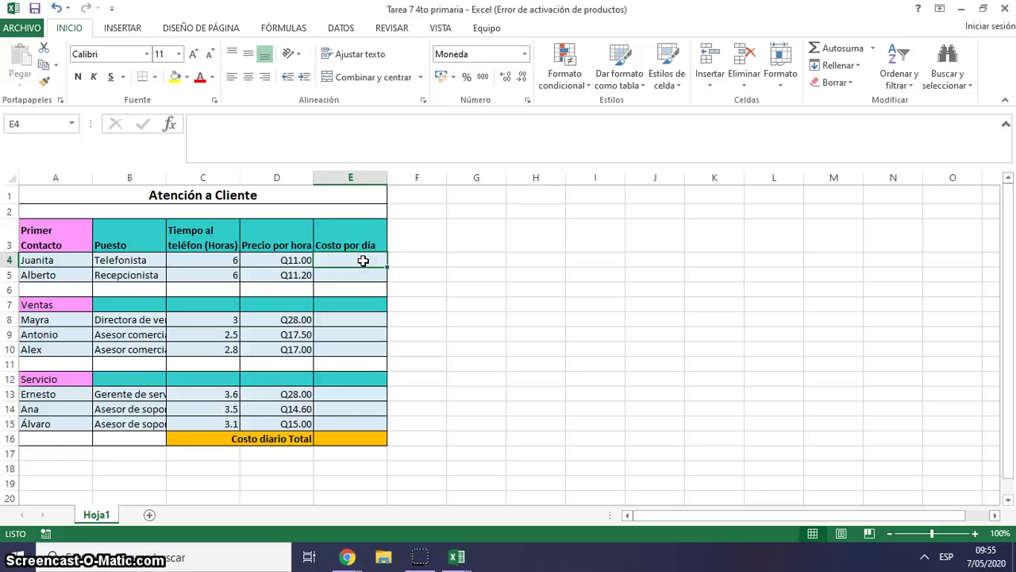
Enter =C4*D4 in E4 and =C5*D5 in E5 as daily costs
{"action": "type", "text": "="}
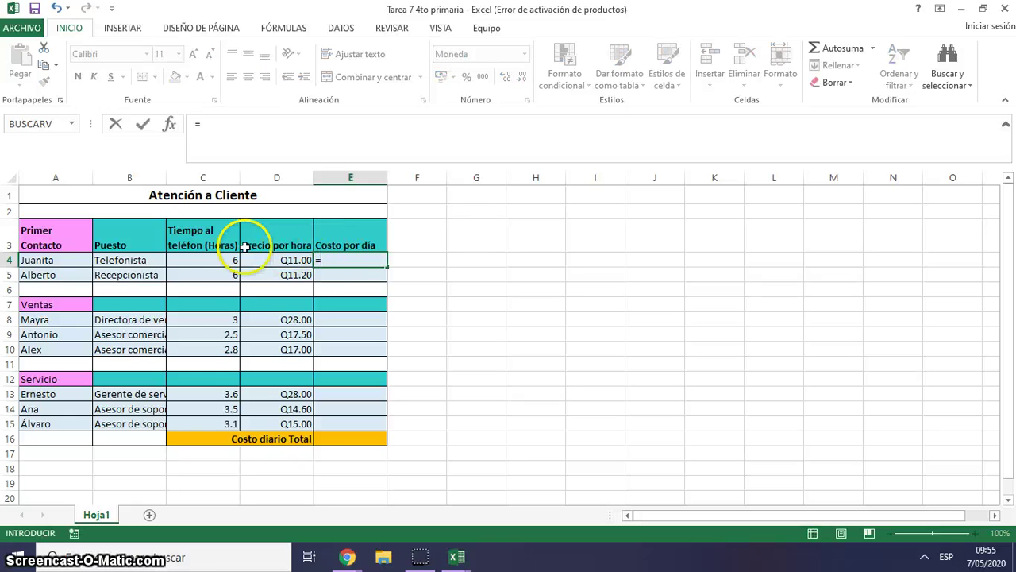
{"action": "left_click", "coordinate": [206, 260]}
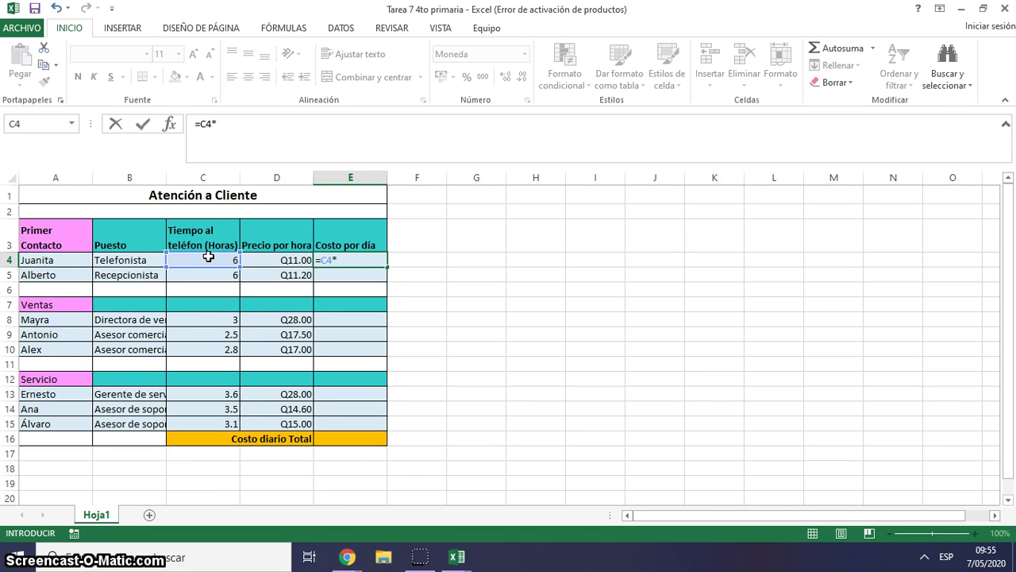
{"action": "left_click", "coordinate": [271, 260]}
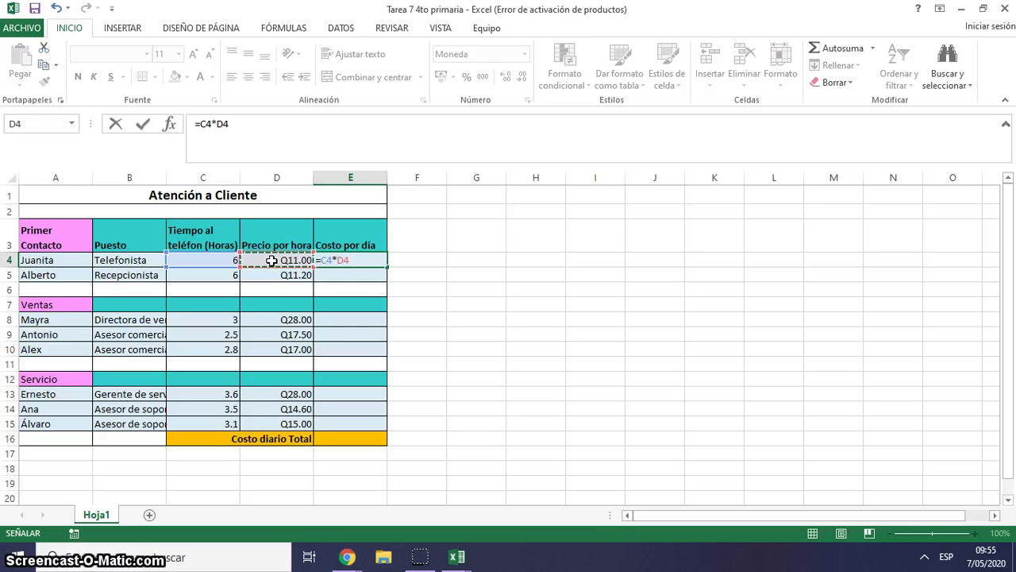
{"action": "key", "text": "Return"}
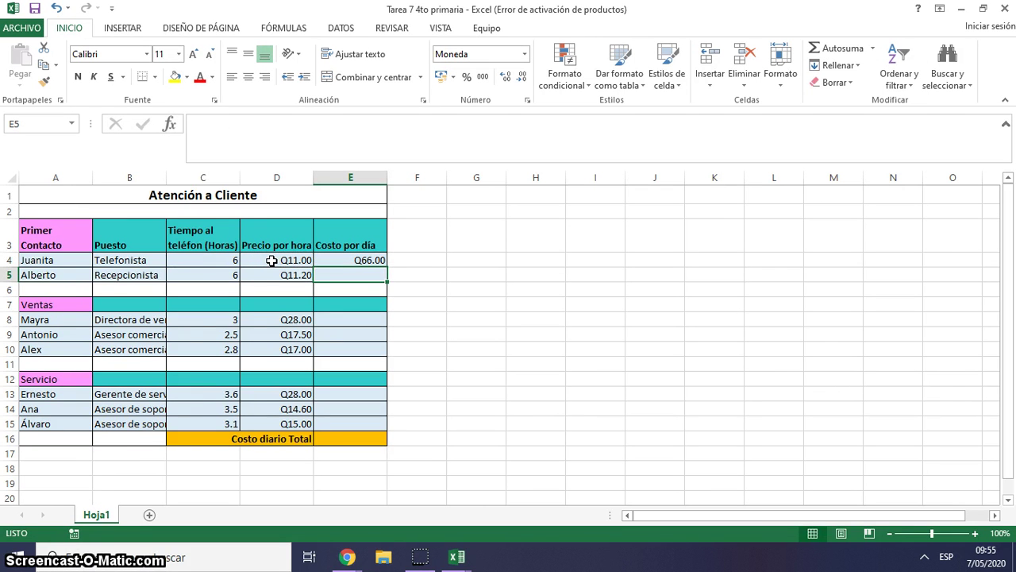
{"action": "left_click", "coordinate": [225, 261]}
{"action": "left_click", "coordinate": [272, 261]}
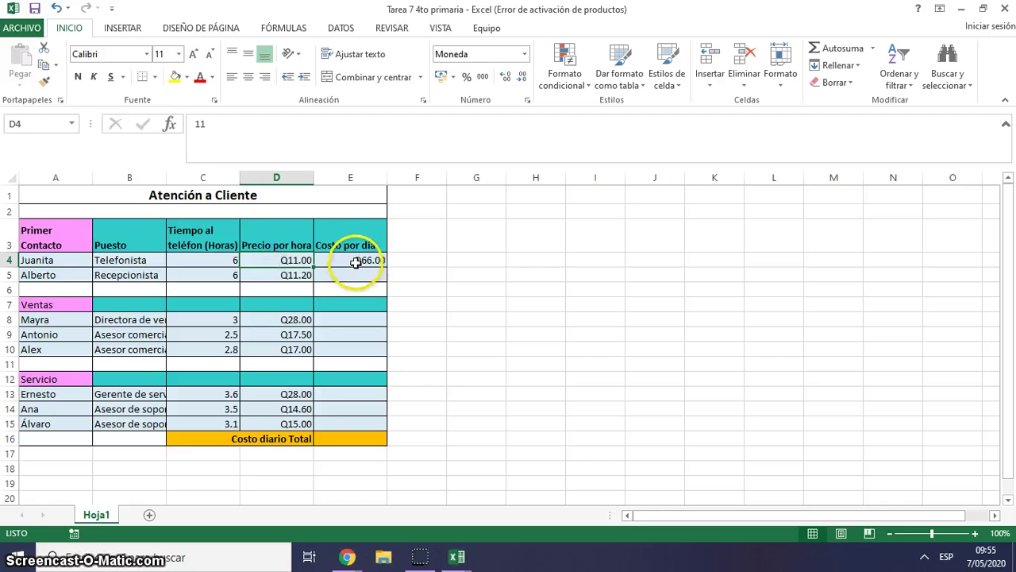
{"action": "left_click", "coordinate": [221, 274]}
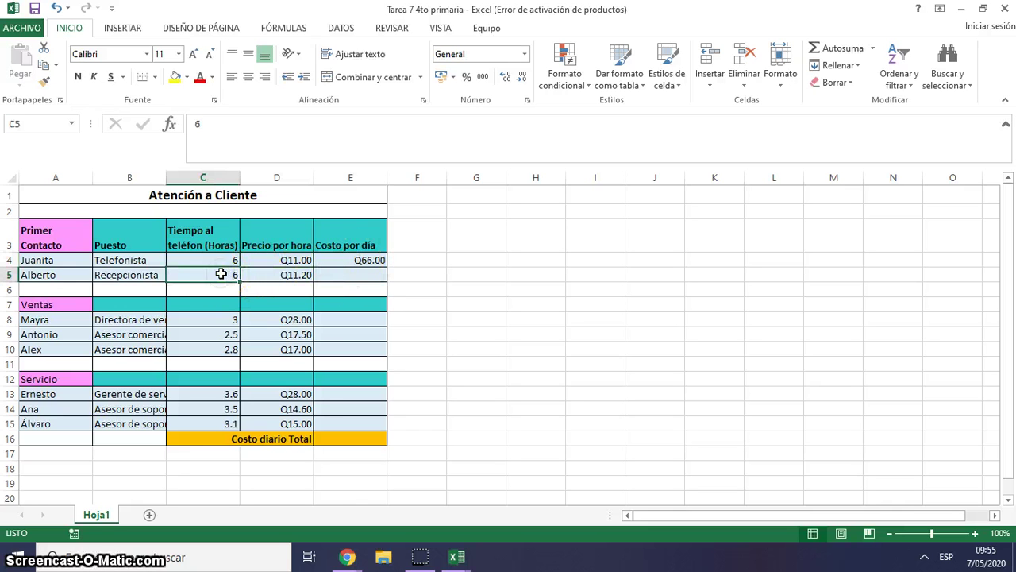
{"action": "left_click", "coordinate": [346, 274]}
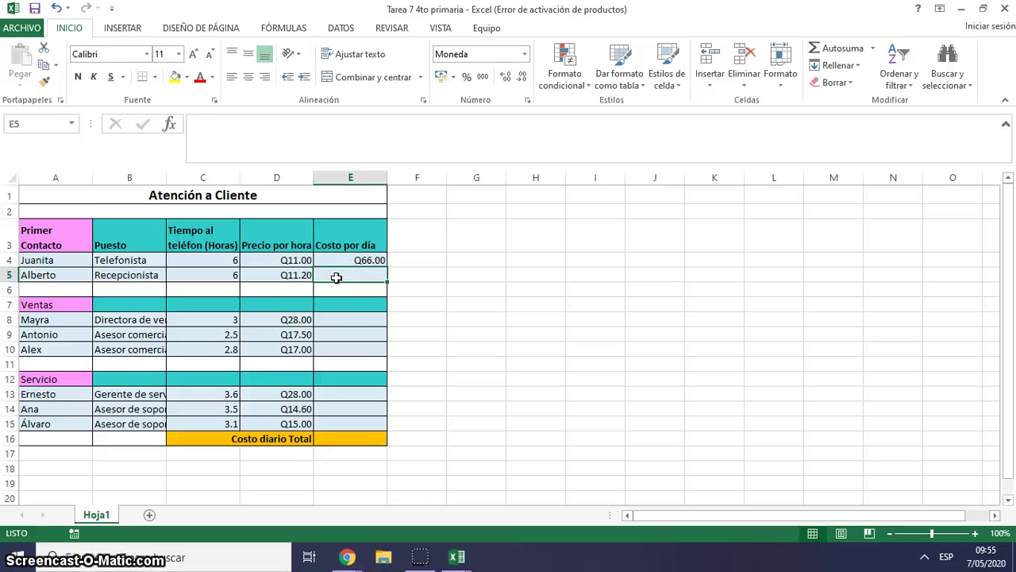
{"action": "type", "text": "="}
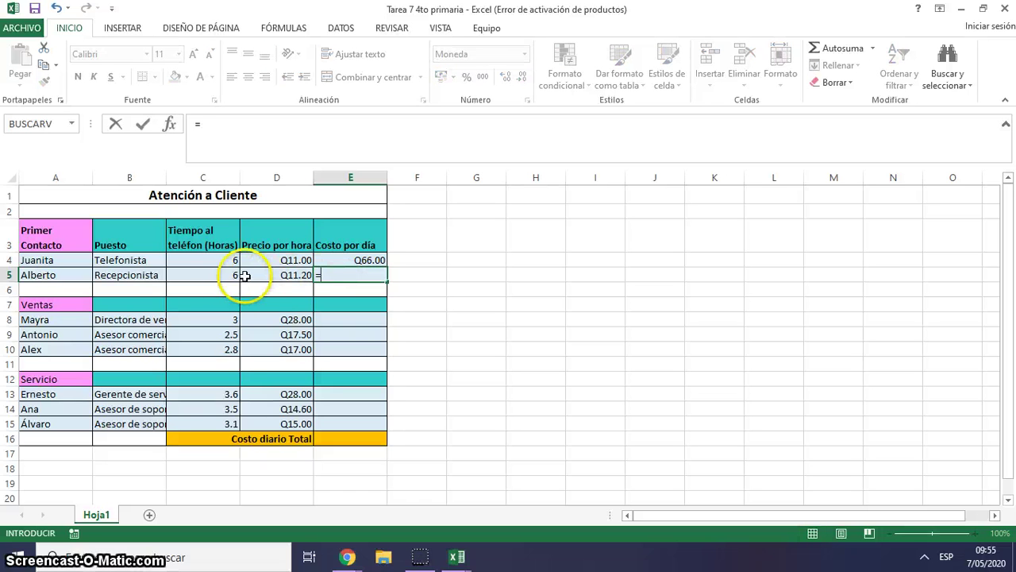
{"action": "left_click", "coordinate": [224, 273]}
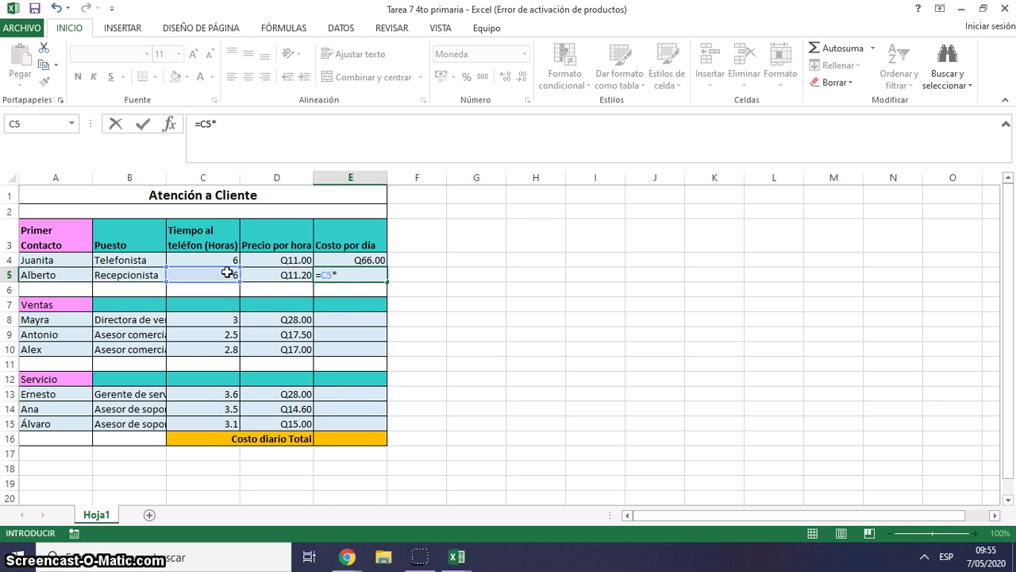
{"action": "left_click", "coordinate": [343, 274]}
{"action": "left_click", "coordinate": [295, 273]}
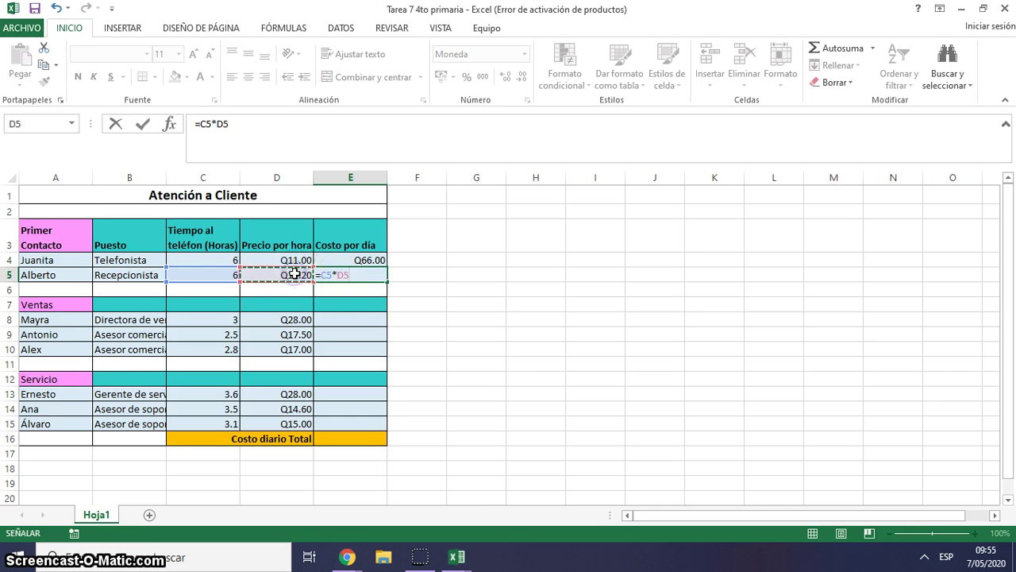
{"action": "left_click", "coordinate": [304, 273]}
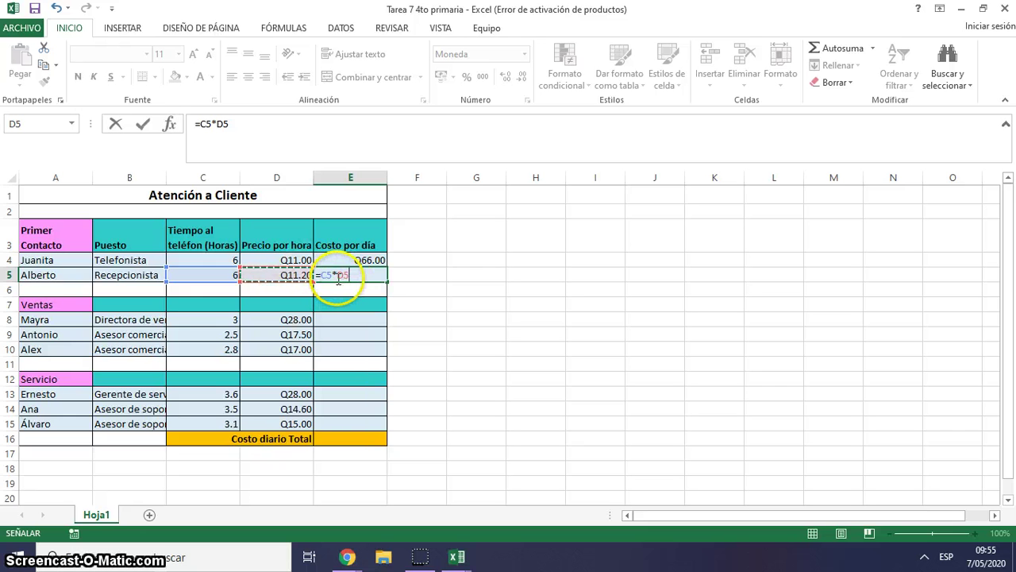
{"action": "key", "text": "Return"}
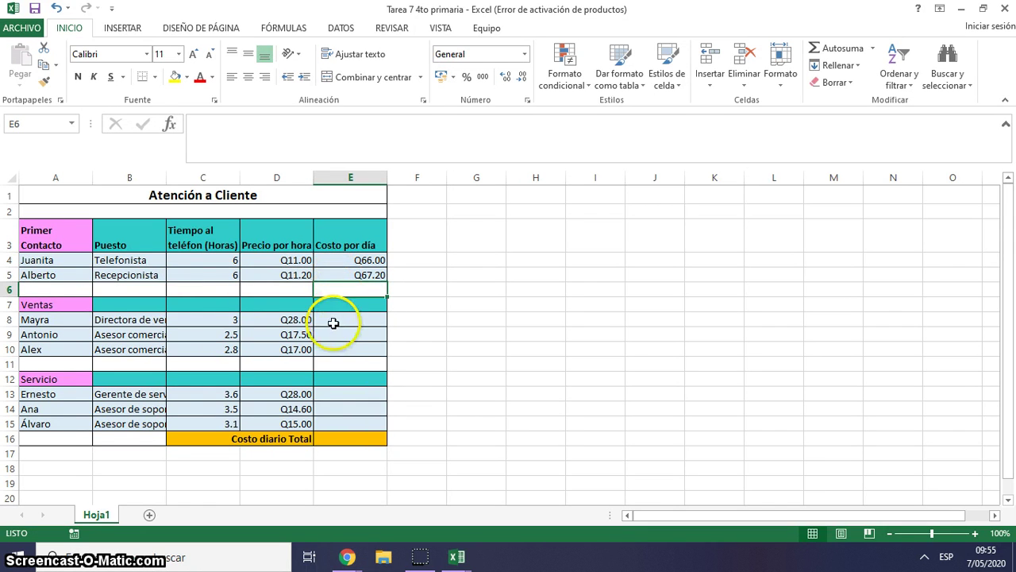
Fill E8, E9 and E10 with hours × hourly price formulas (=C8*D8 to =C10*D10)
{"action": "left_click", "coordinate": [336, 321]}
{"action": "type", "text": "="}
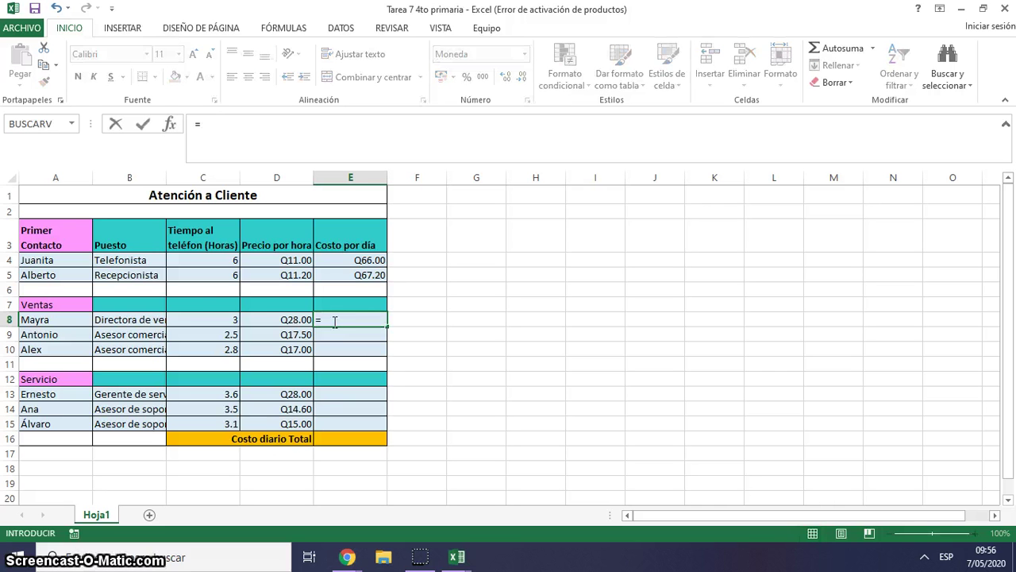
{"action": "left_click", "coordinate": [225, 317]}
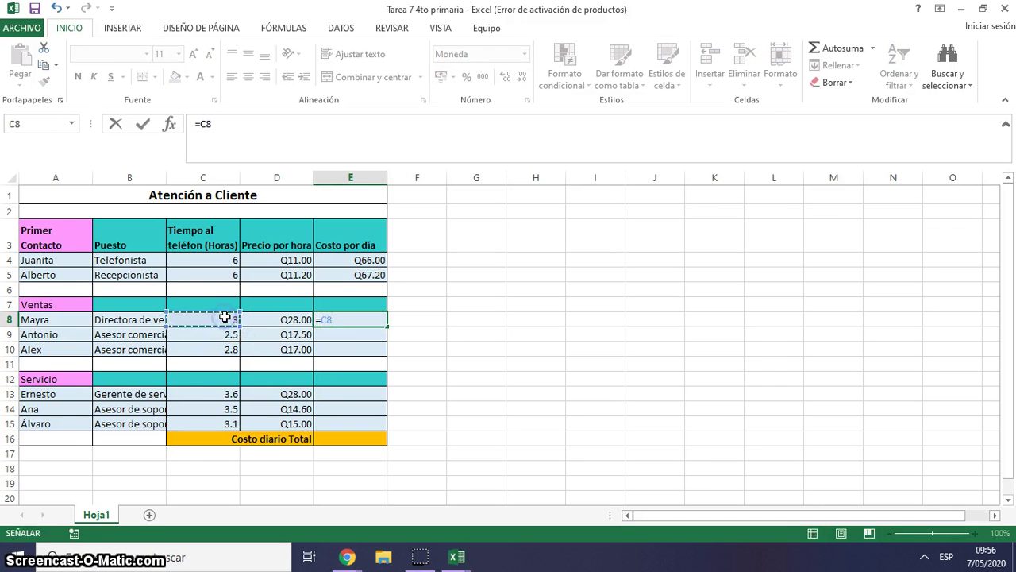
{"action": "left_click", "coordinate": [280, 320]}
{"action": "key", "text": "Return"}
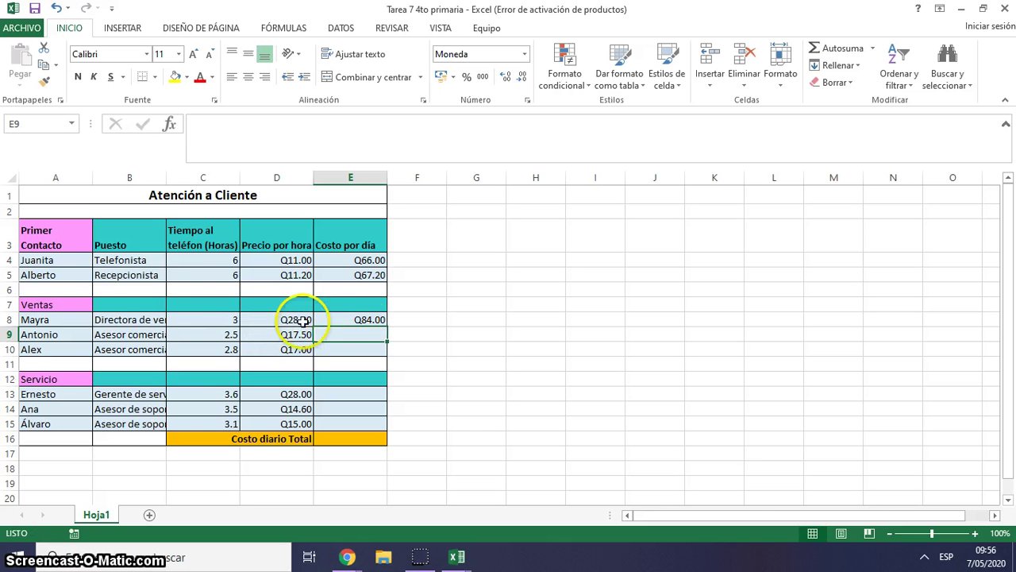
{"action": "type", "text": "="}
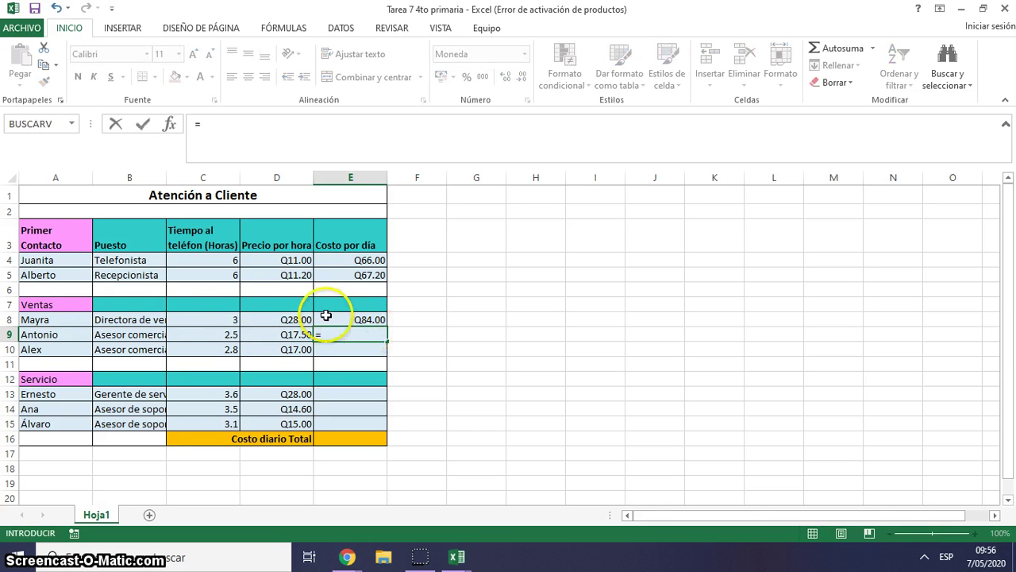
{"action": "left_click", "coordinate": [215, 334]}
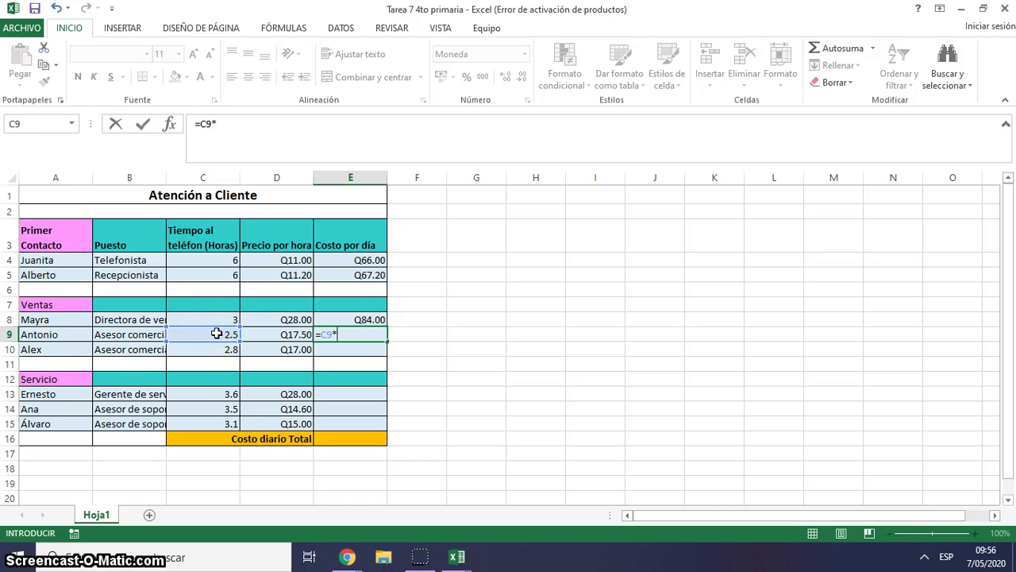
{"action": "left_click", "coordinate": [265, 336]}
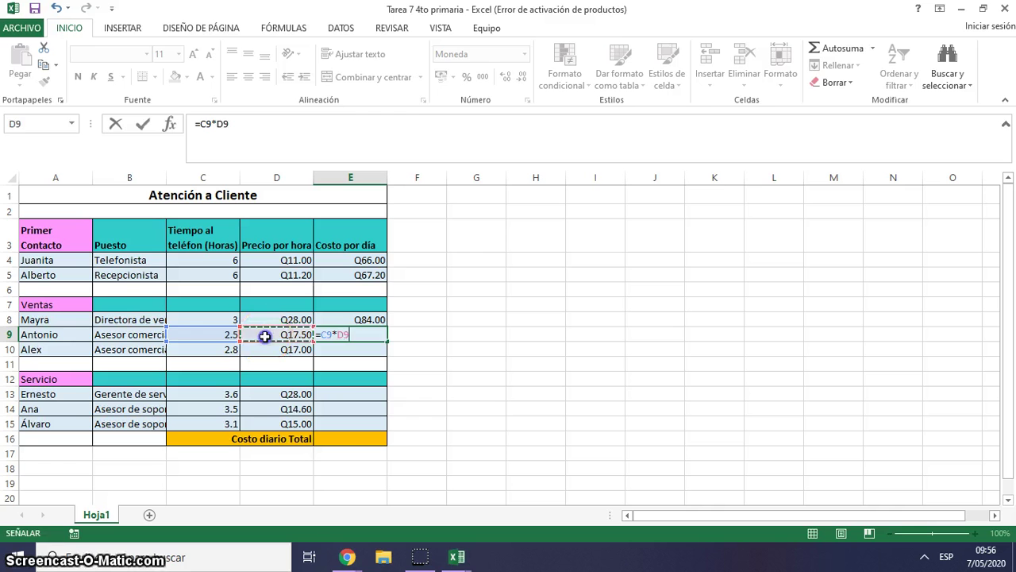
{"action": "key", "text": "Return"}
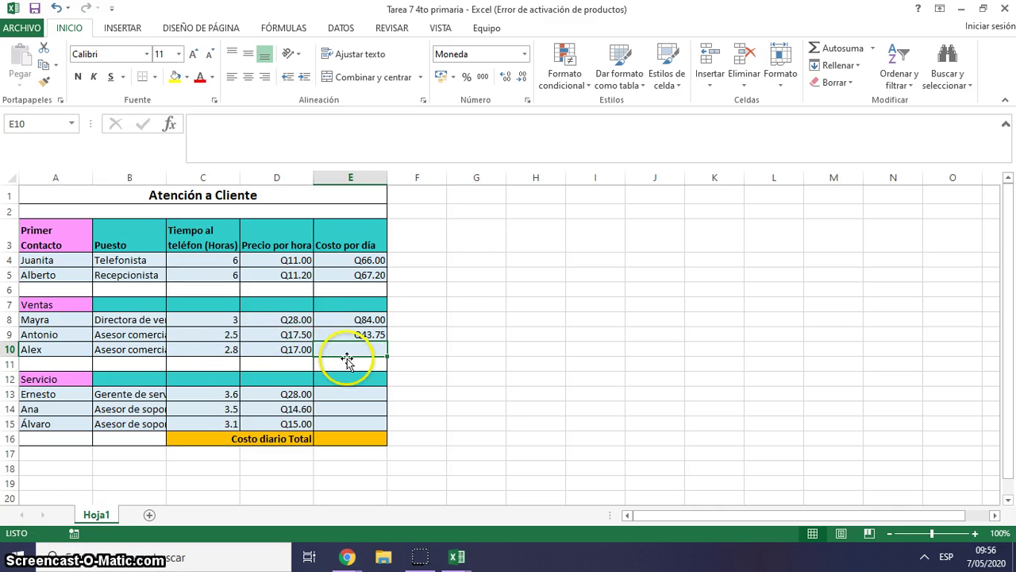
{"action": "type", "text": "="}
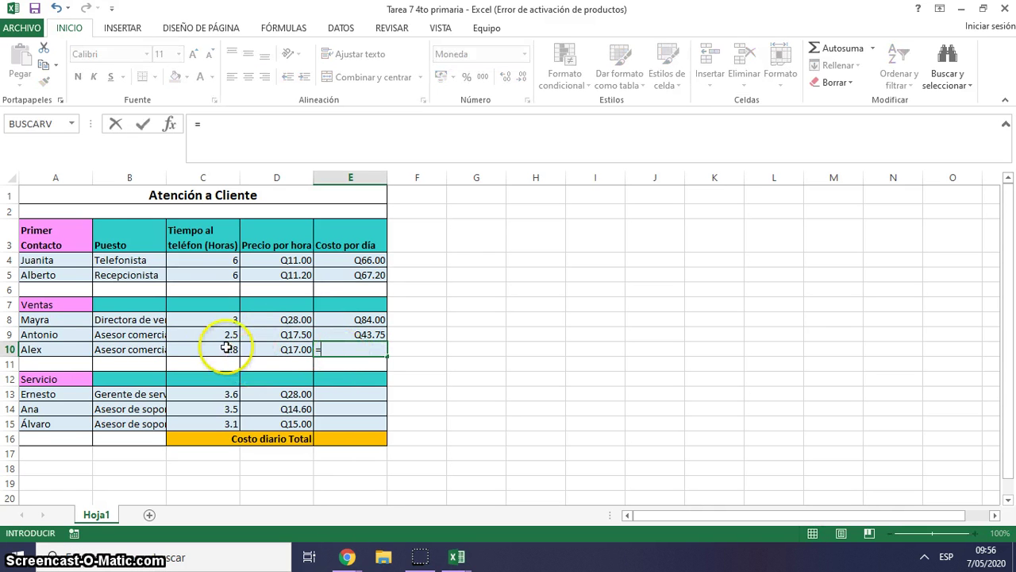
{"action": "left_click", "coordinate": [224, 347]}
{"action": "type", "text": "*"}
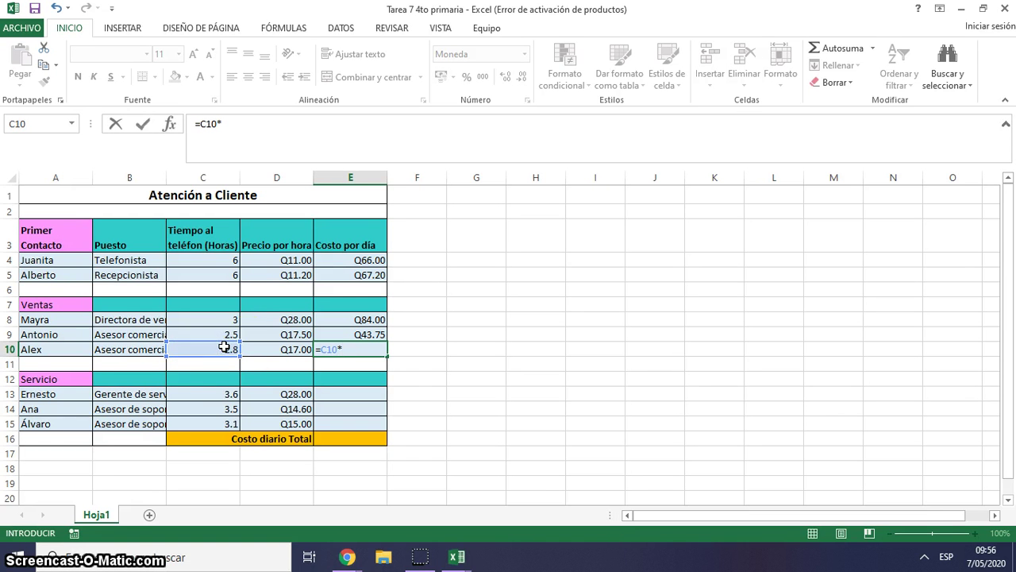
{"action": "left_click", "coordinate": [282, 346]}
{"action": "key", "text": "Return"}
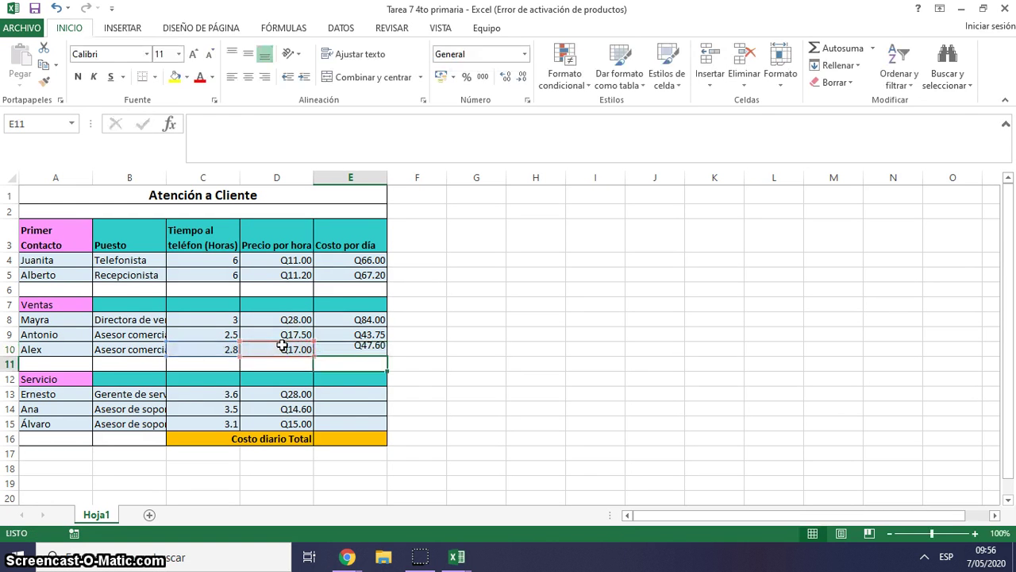
Fill E13, E14 and E15 with =C13*D13, =C14*D14 and =C15*D15
{"action": "left_click", "coordinate": [332, 393]}
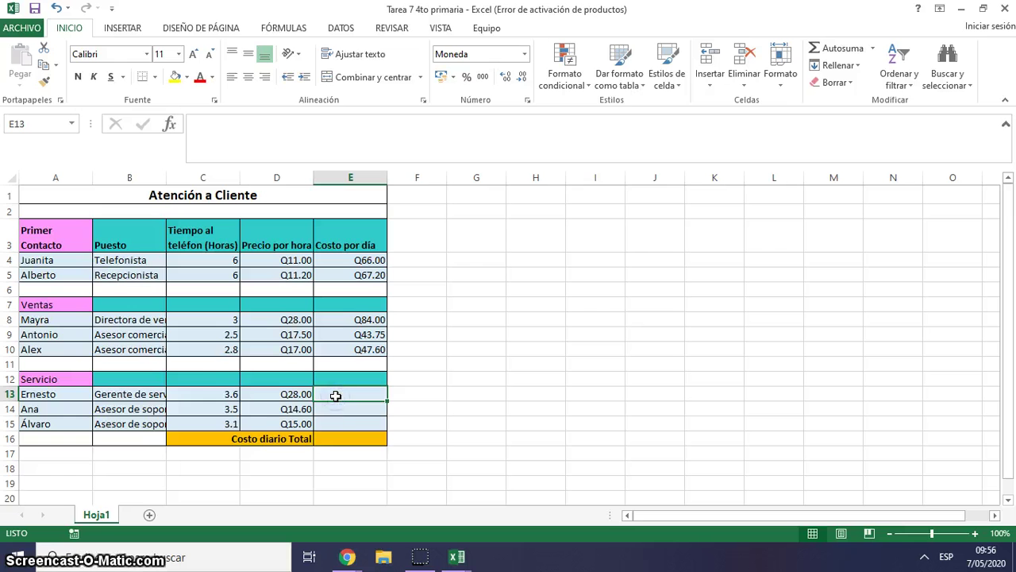
{"action": "type", "text": "="}
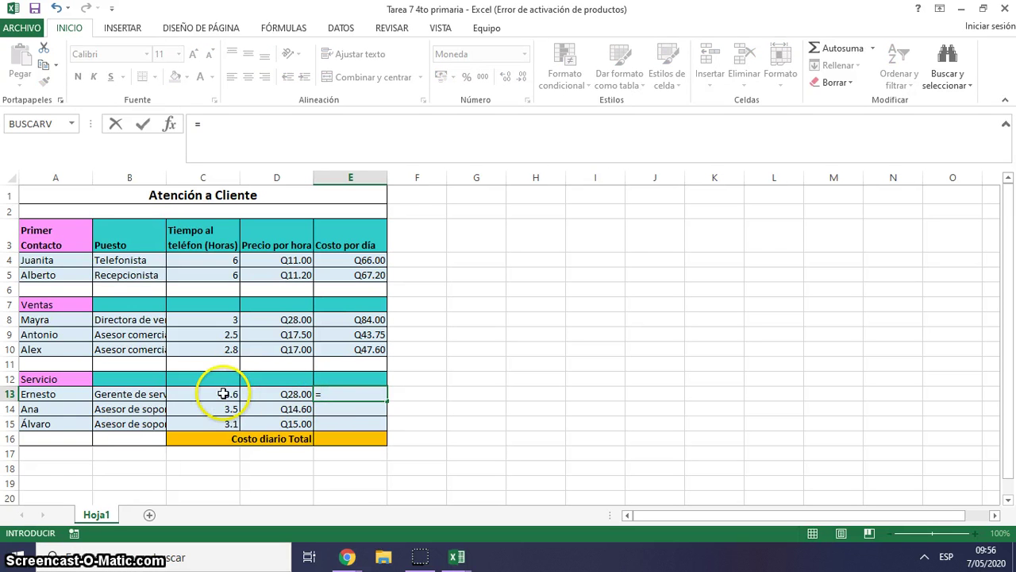
{"action": "left_click", "coordinate": [224, 394]}
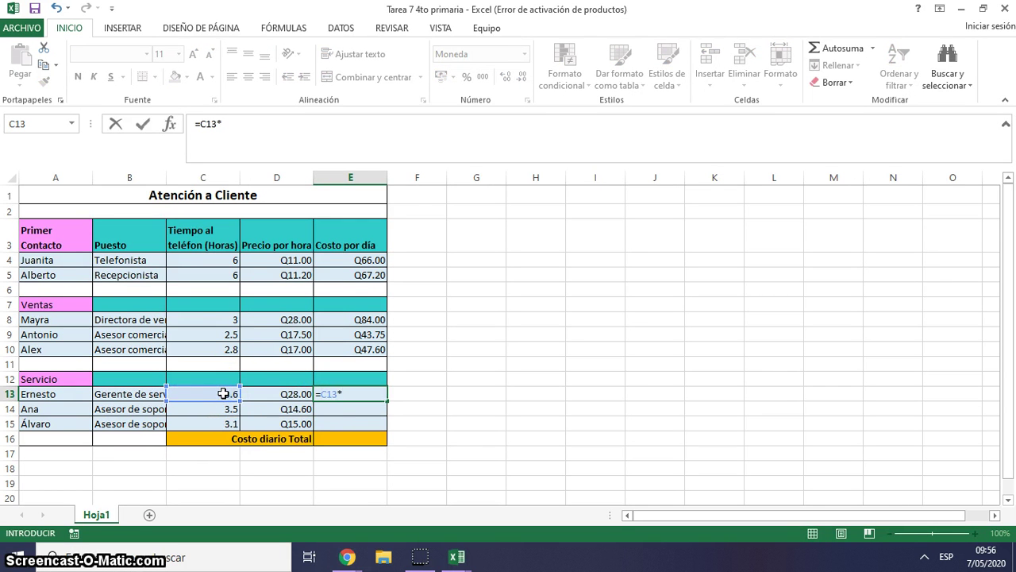
{"action": "left_click", "coordinate": [280, 394]}
{"action": "key", "text": "Return"}
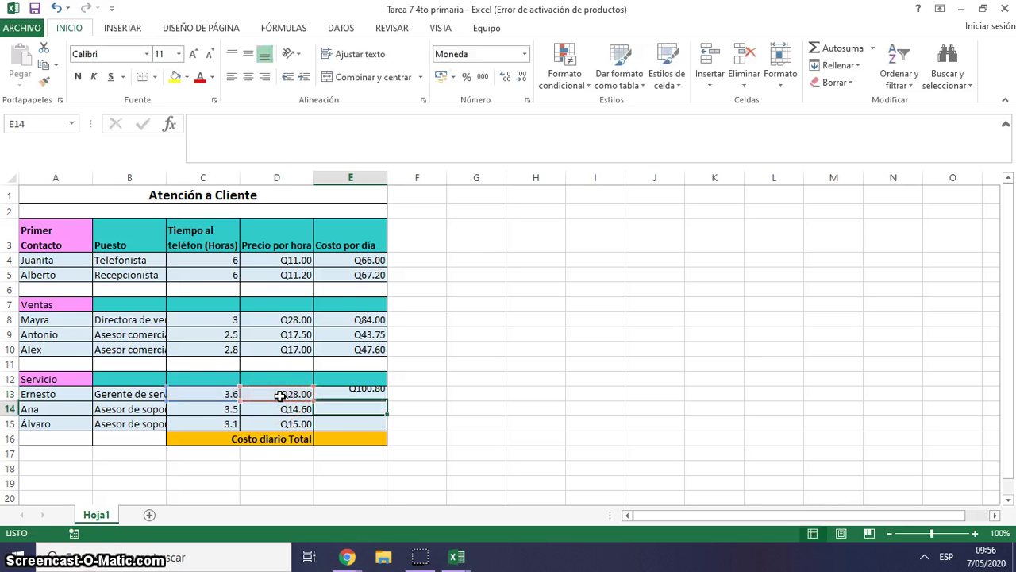
{"action": "type", "text": "="}
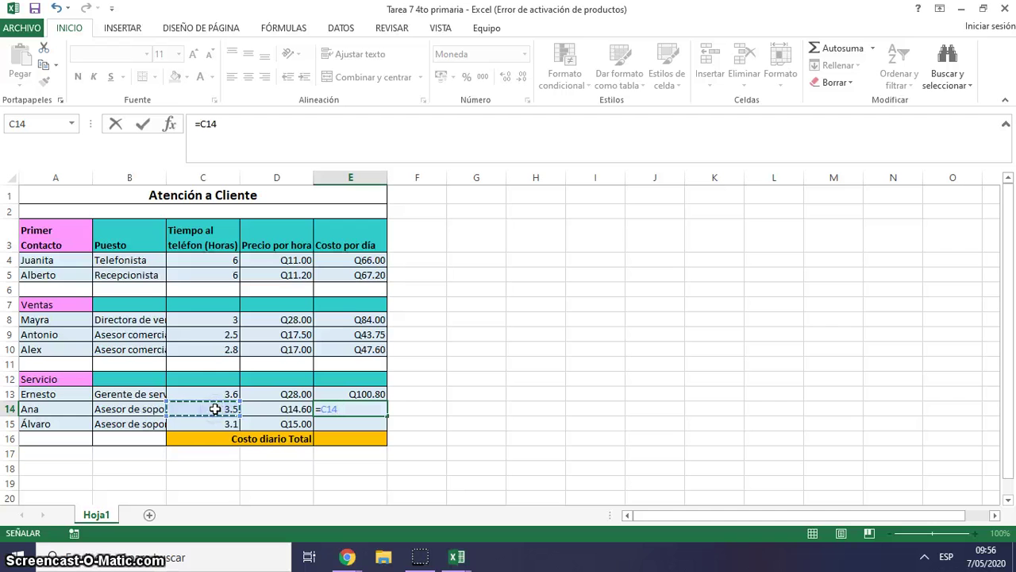
{"action": "type", "text": "*"}
{"action": "left_click", "coordinate": [290, 410]}
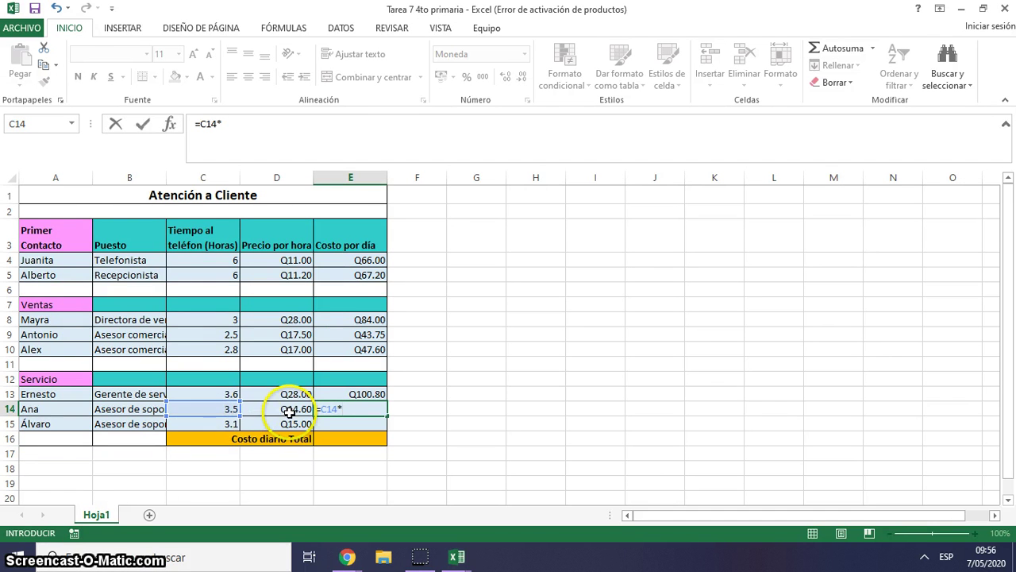
{"action": "key", "text": "Return"}
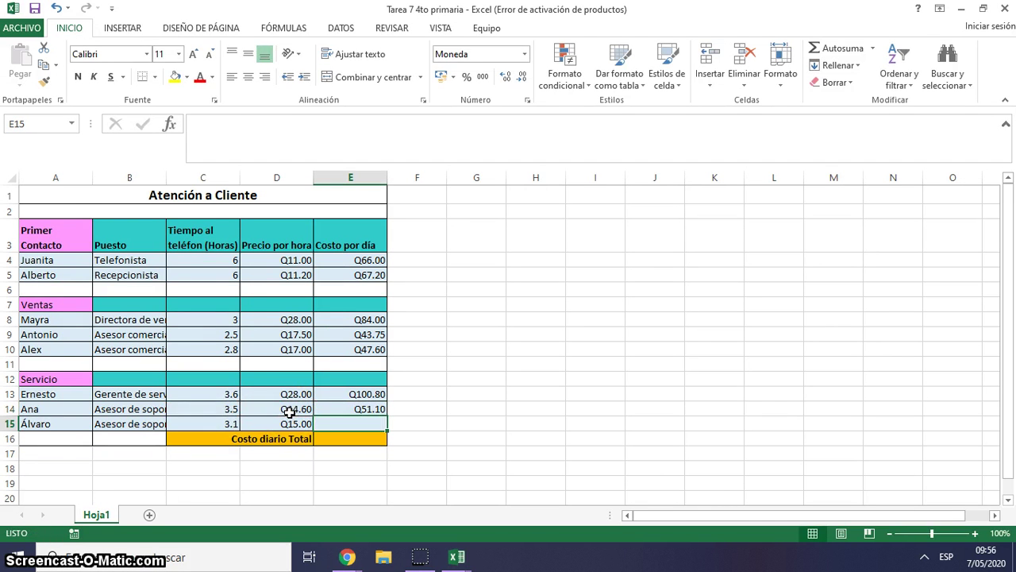
{"action": "type", "text": "="}
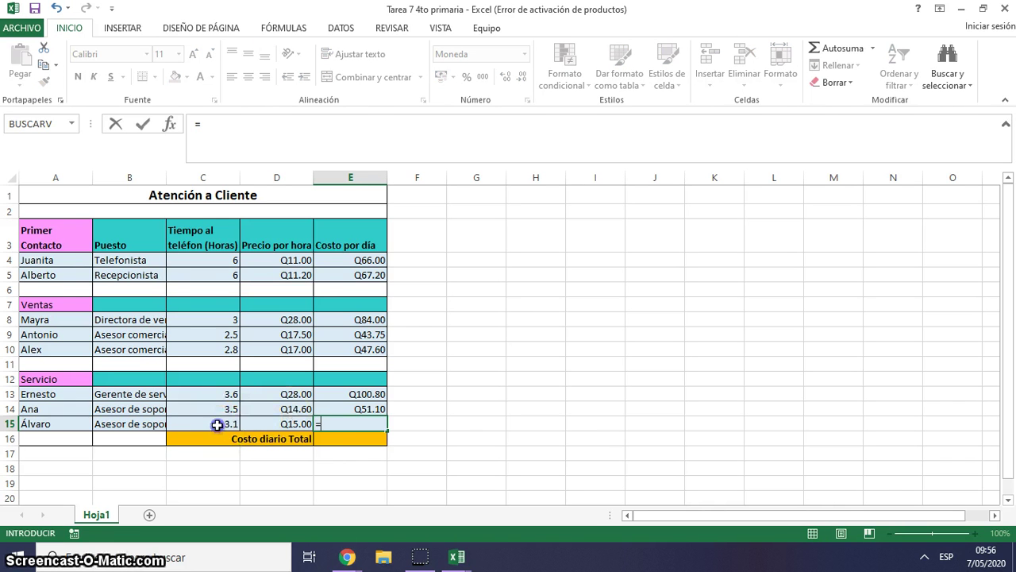
{"action": "left_click", "coordinate": [216, 424]}
{"action": "type", "text": "*"}
{"action": "left_click", "coordinate": [269, 424]}
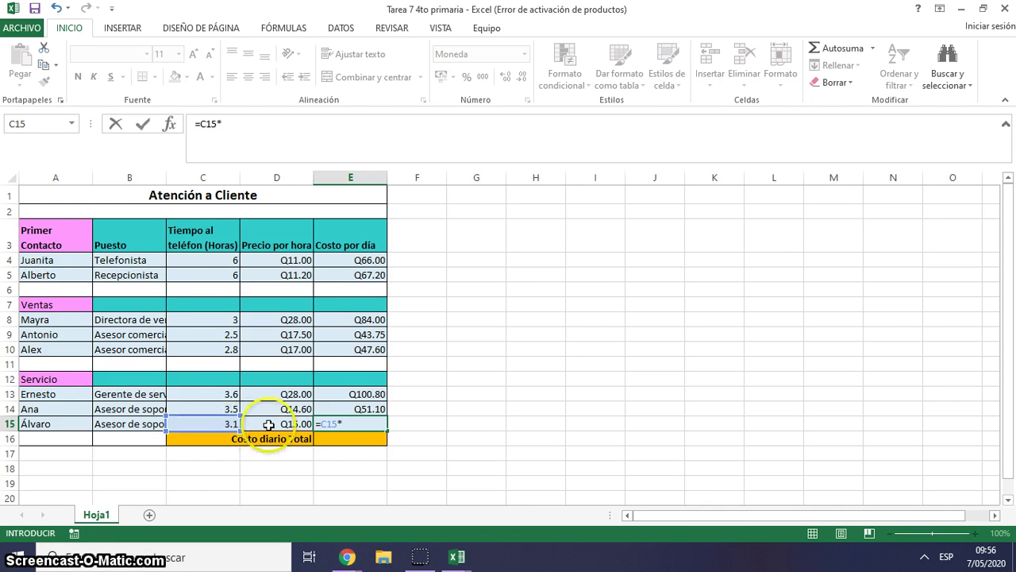
{"action": "key", "text": "Return"}
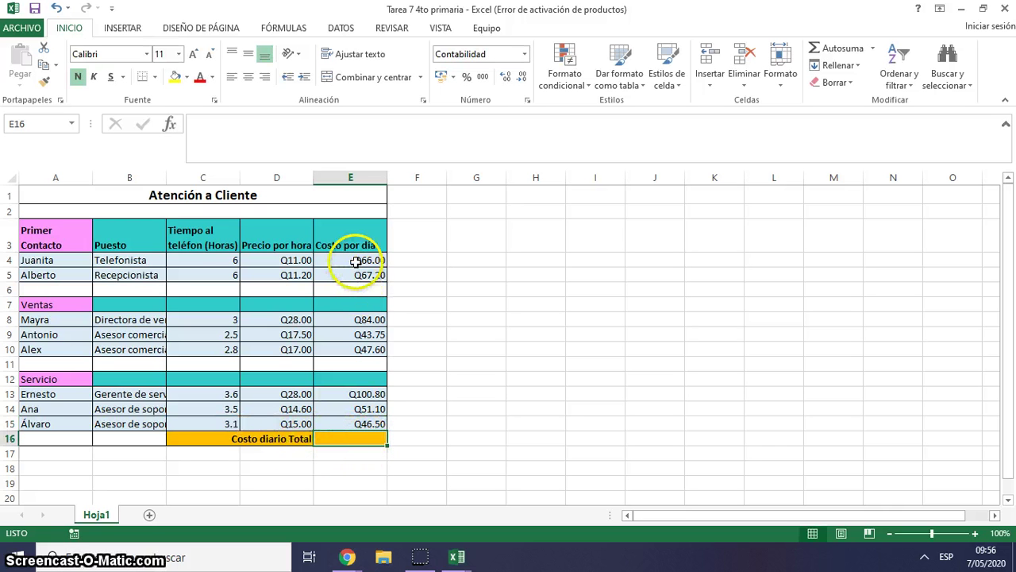
Check the sums of E4:E5, E8:E10 and E13:E15, then begin a formula in E16
{"action": "left_click_drag", "start_coordinate": [356, 260], "coordinate": [357, 275]}
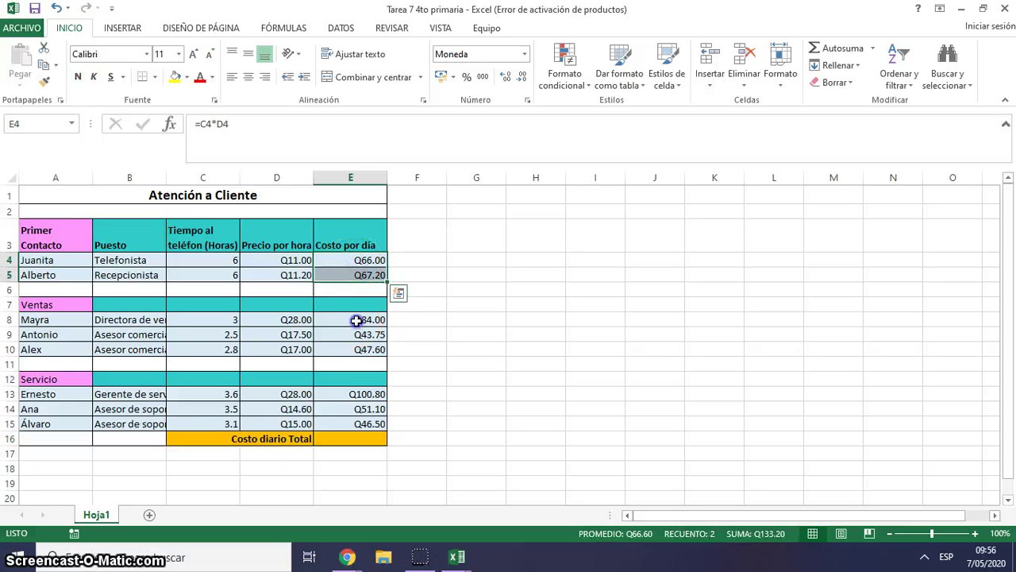
{"action": "left_click_drag", "start_coordinate": [357, 320], "coordinate": [356, 351]}
{"action": "left_click_drag", "start_coordinate": [357, 394], "coordinate": [357, 419]}
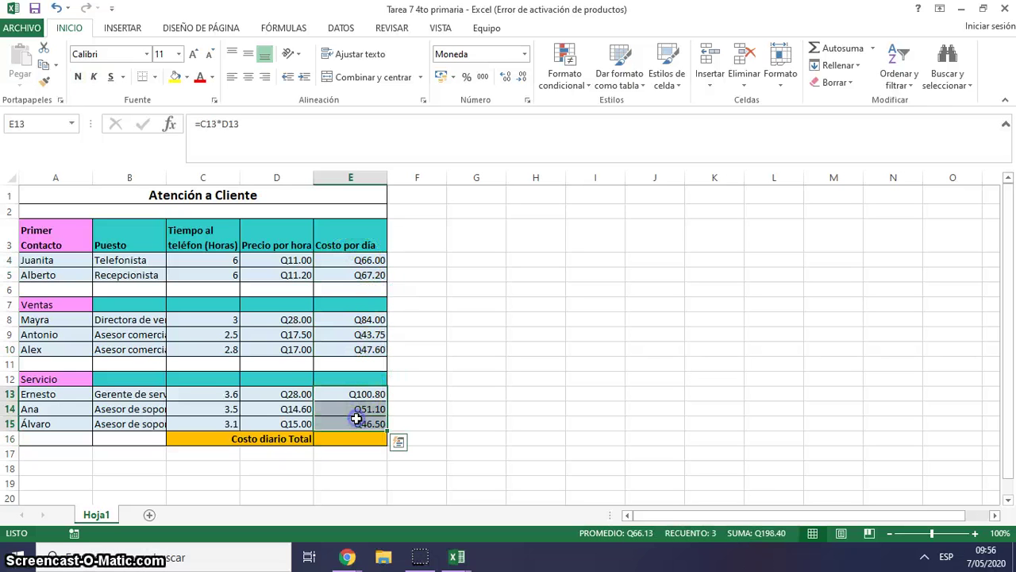
{"action": "left_click", "coordinate": [344, 437]}
{"action": "type", "text": "="}
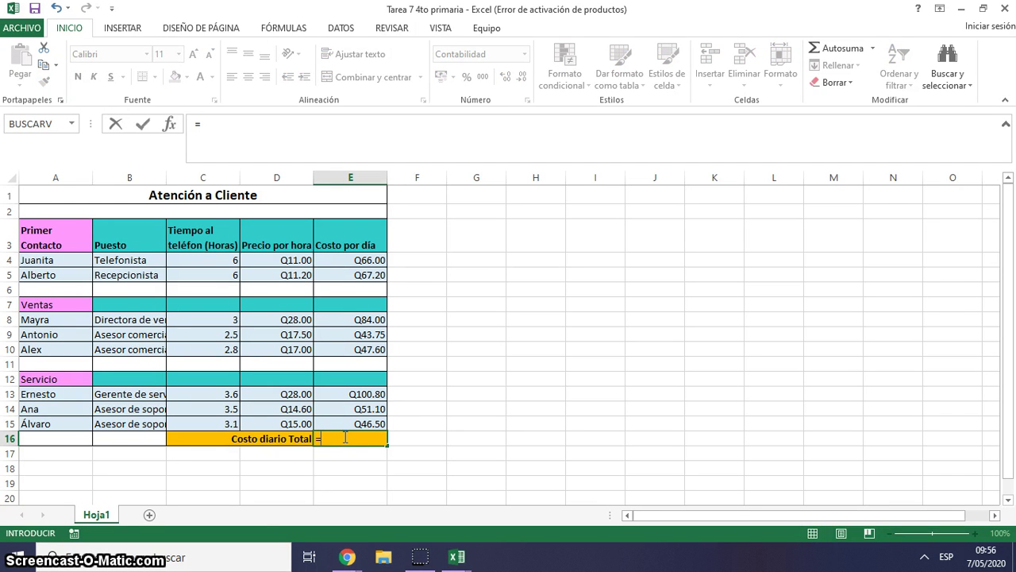
Complete E16 as =E4+E5+E8+E9+E10+E13+E14+E15, totalling Q 506.95
{"action": "left_click", "coordinate": [344, 260]}
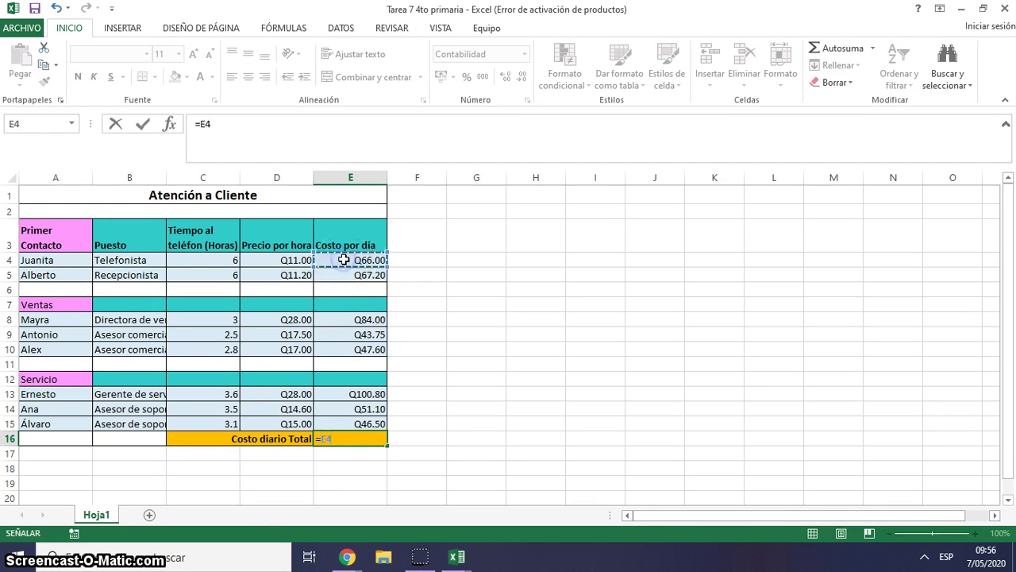
{"action": "type", "text": "+"}
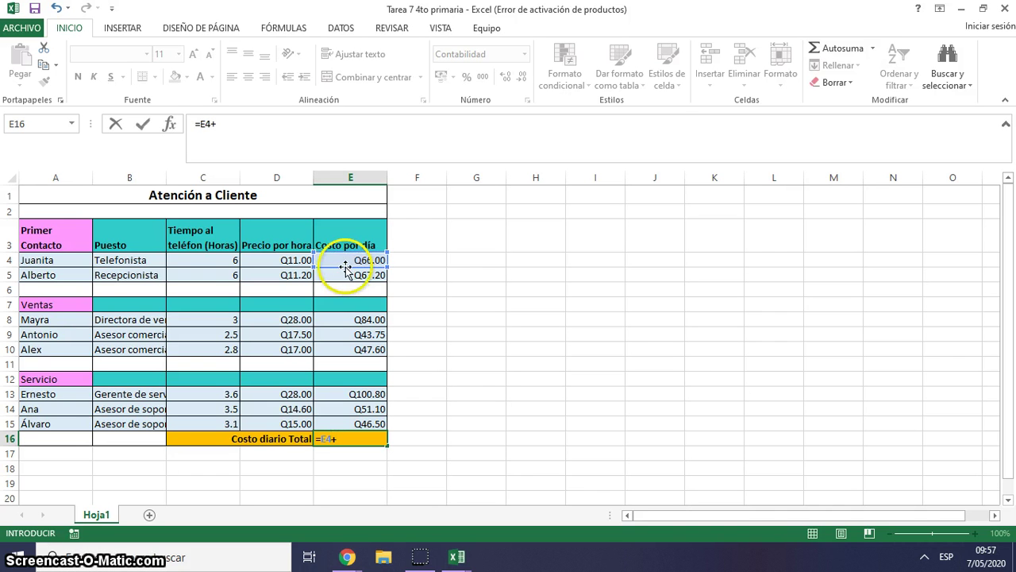
{"action": "left_click", "coordinate": [350, 275]}
{"action": "type", "text": "+"}
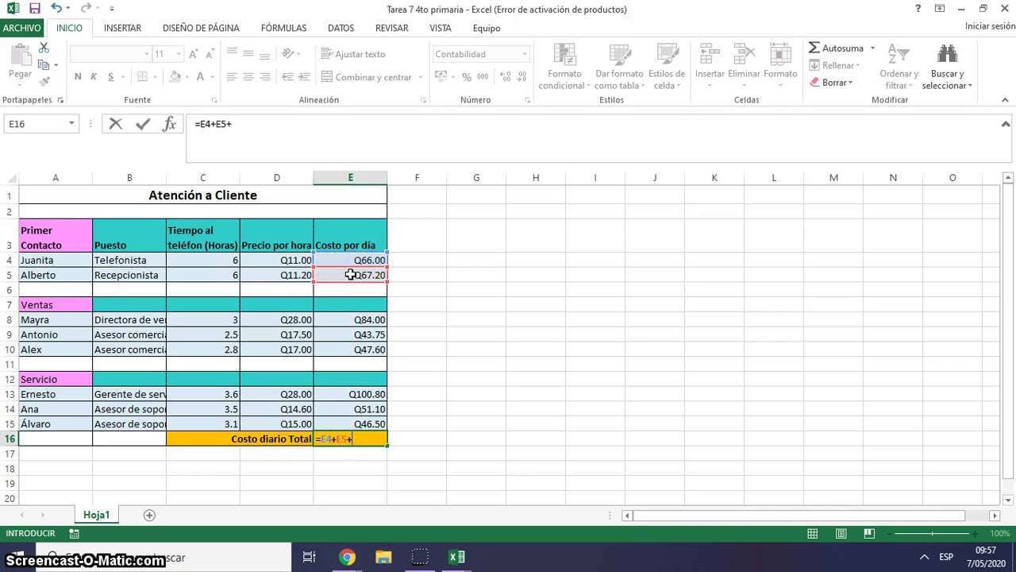
{"action": "left_click", "coordinate": [358, 319]}
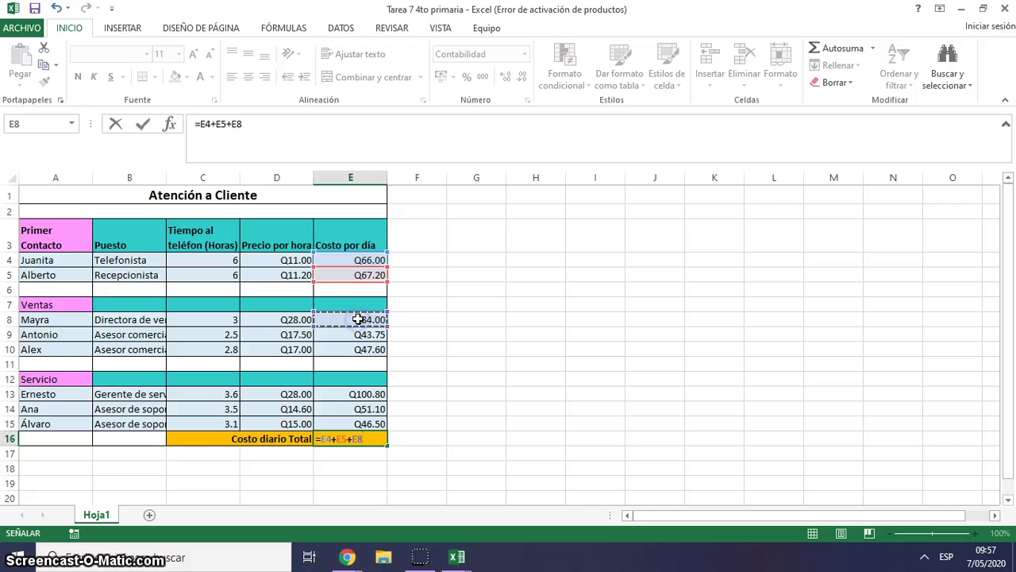
{"action": "type", "text": "+"}
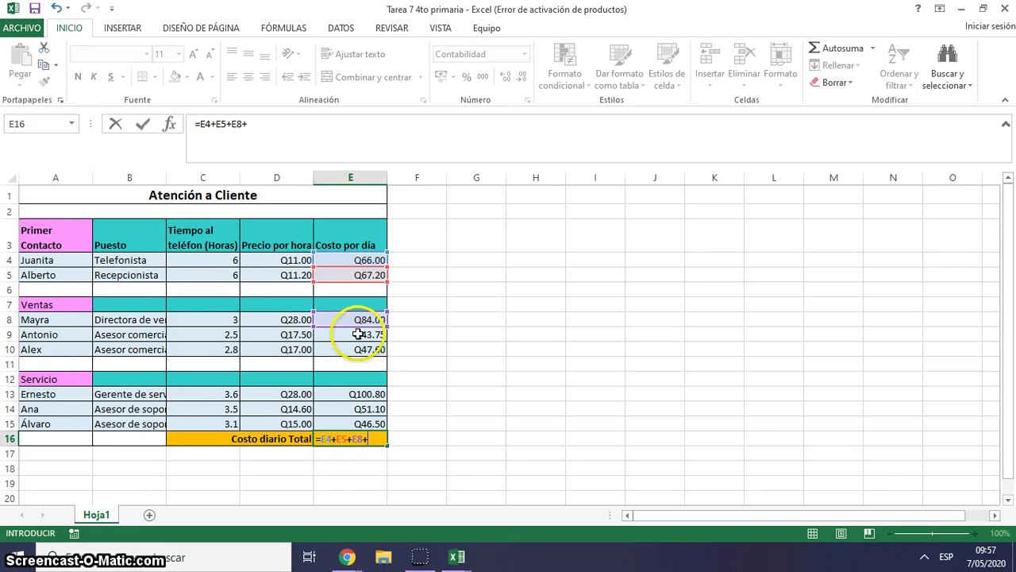
{"action": "left_click", "coordinate": [358, 335]}
{"action": "type", "text": "+"}
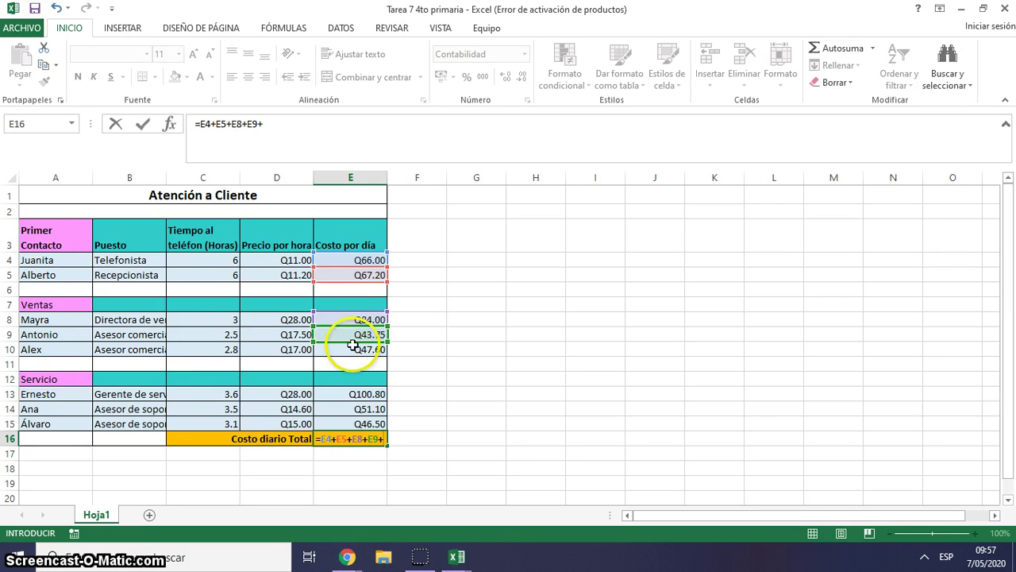
{"action": "left_click", "coordinate": [351, 349]}
{"action": "type", "text": "+"}
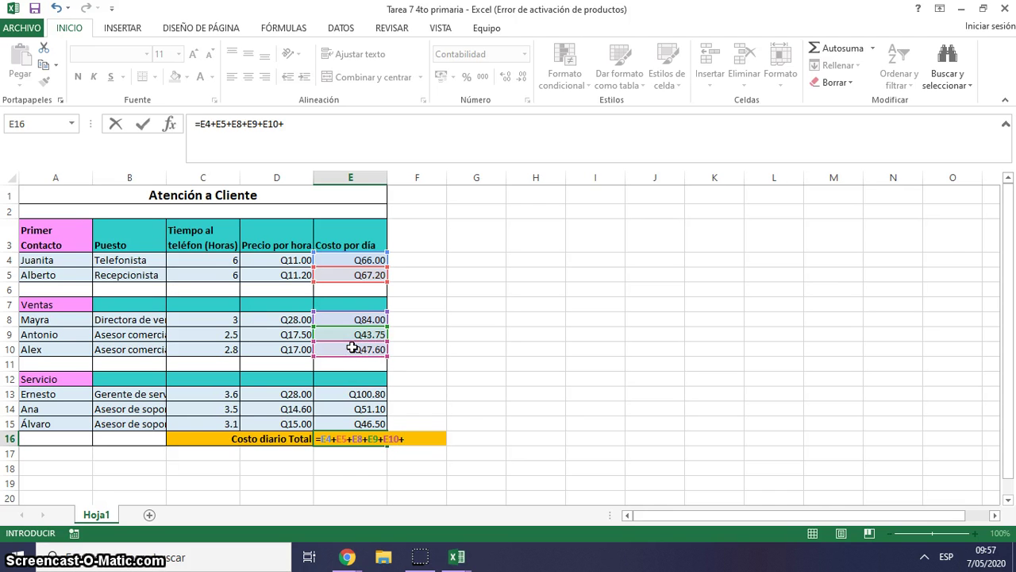
{"action": "left_click", "coordinate": [341, 395]}
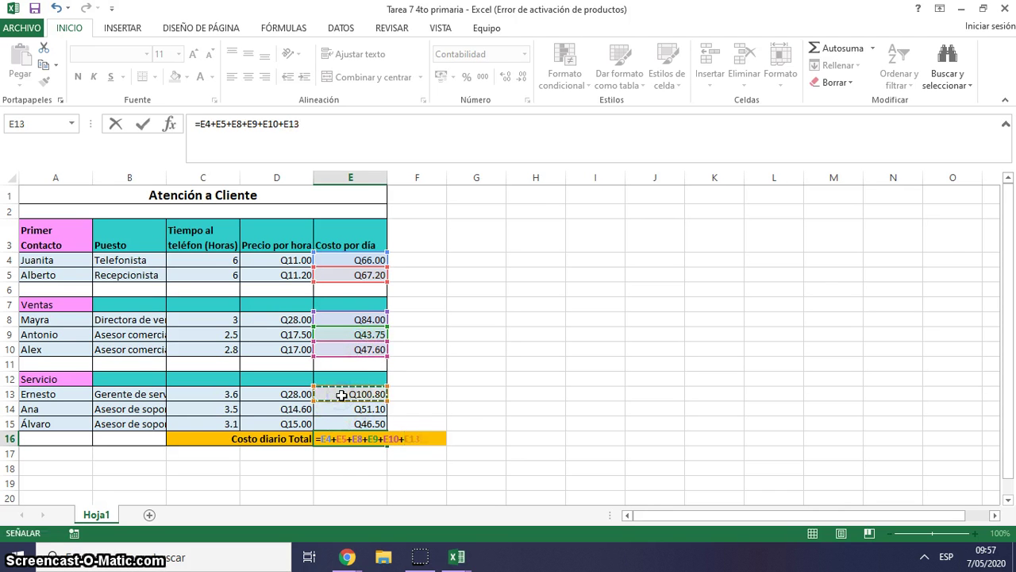
{"action": "type", "text": "+"}
{"action": "left_click", "coordinate": [341, 408]}
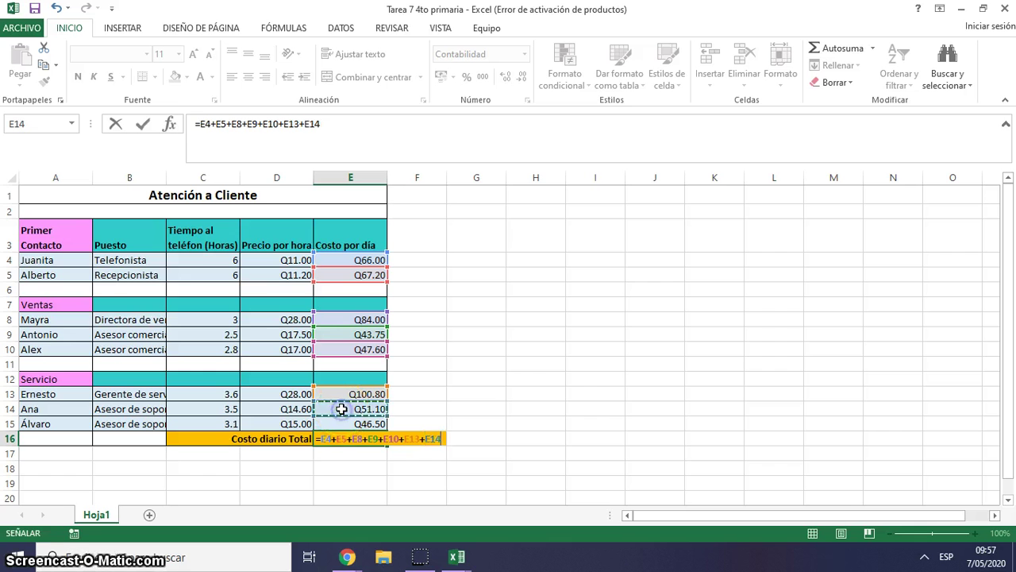
{"action": "type", "text": "+"}
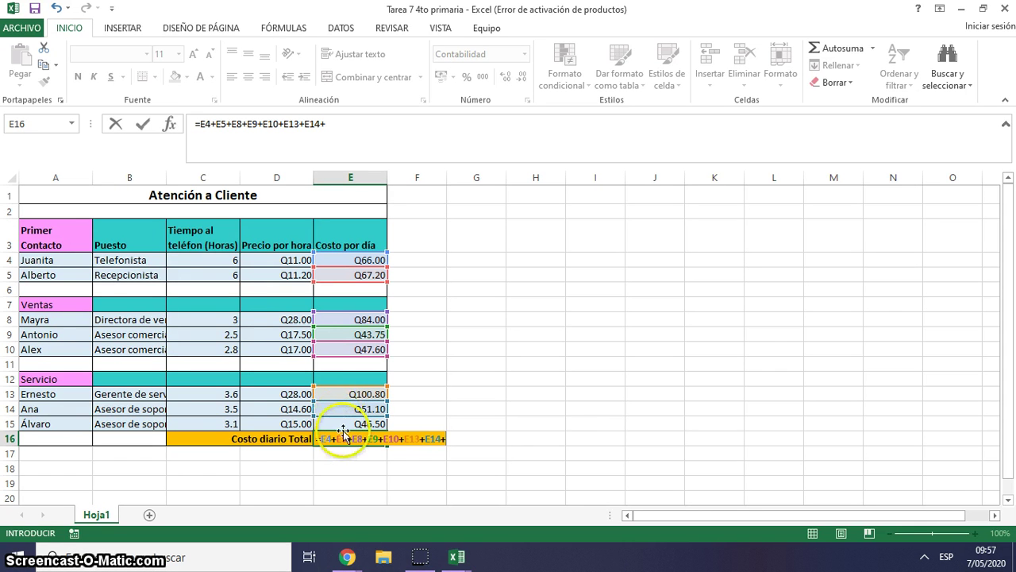
{"action": "left_click", "coordinate": [343, 423]}
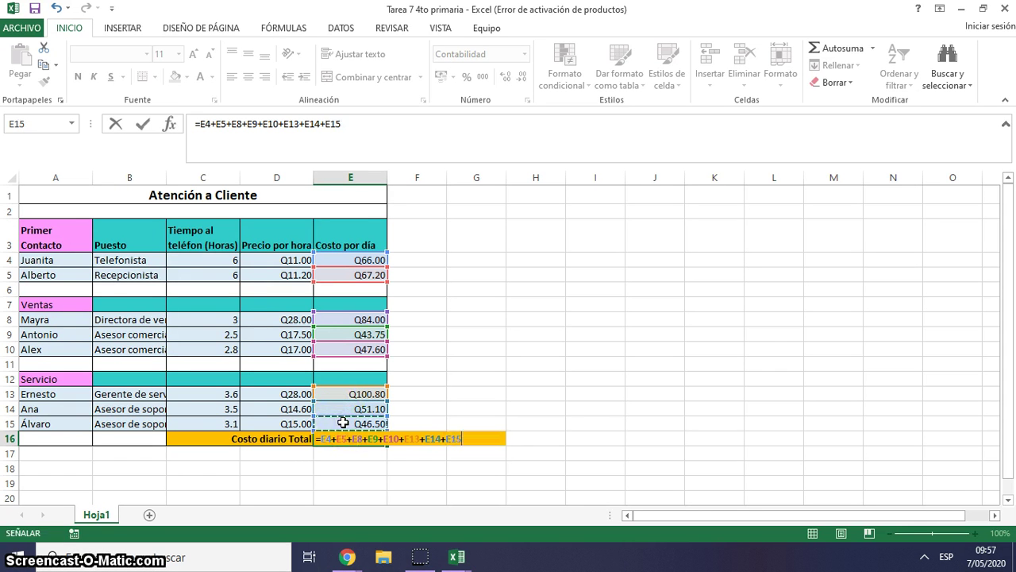
{"action": "key", "text": "Return"}
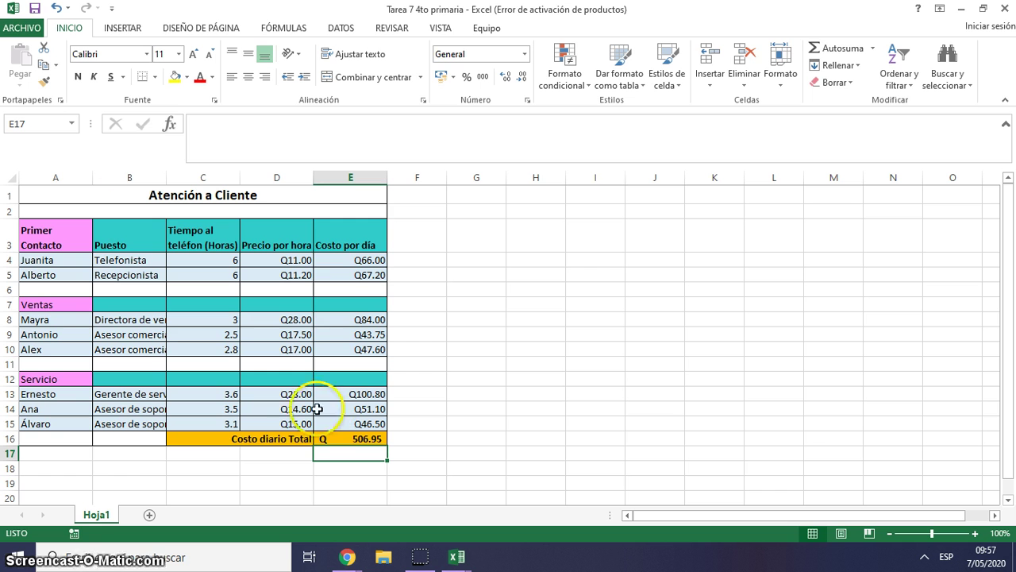
Open Guardar como for the workbook with Documentos as the destination folder
{"action": "left_click", "coordinate": [35, 37]}
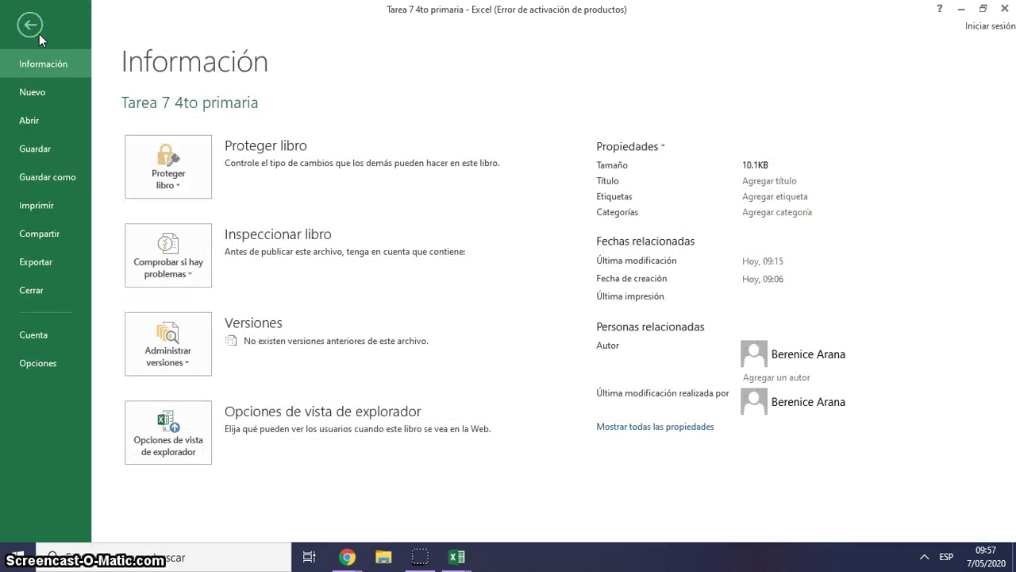
{"action": "left_click", "coordinate": [64, 177]}
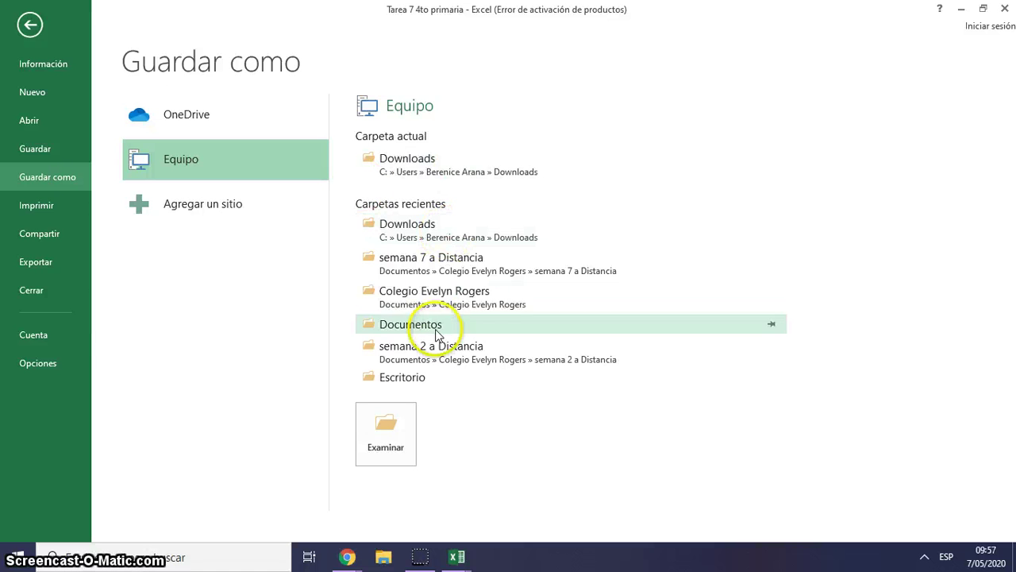
{"action": "left_click", "coordinate": [436, 333]}
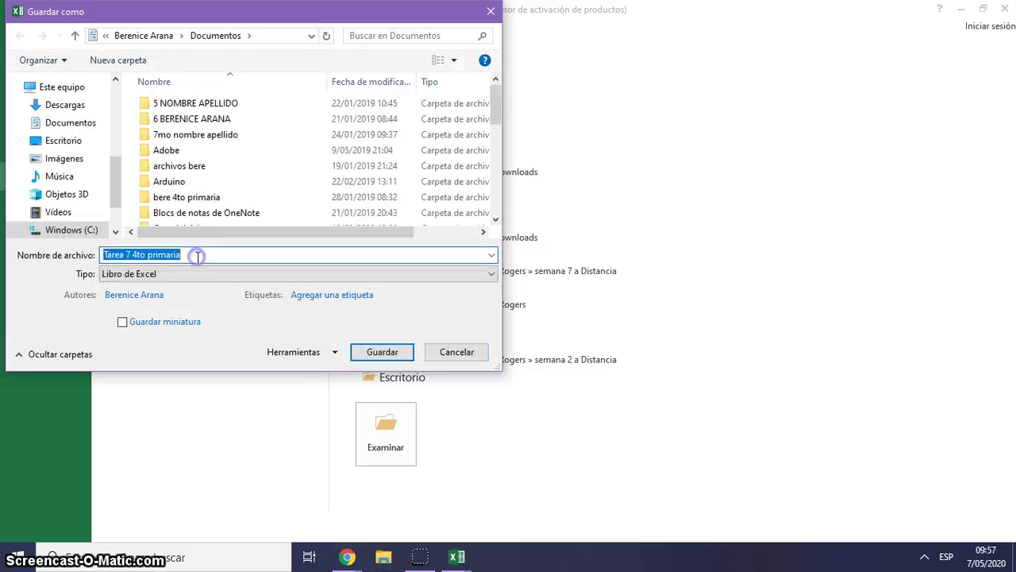
Append the student's full name to 'Tarea 7 4to primaria' and save it
{"action": "left_click", "coordinate": [196, 255]}
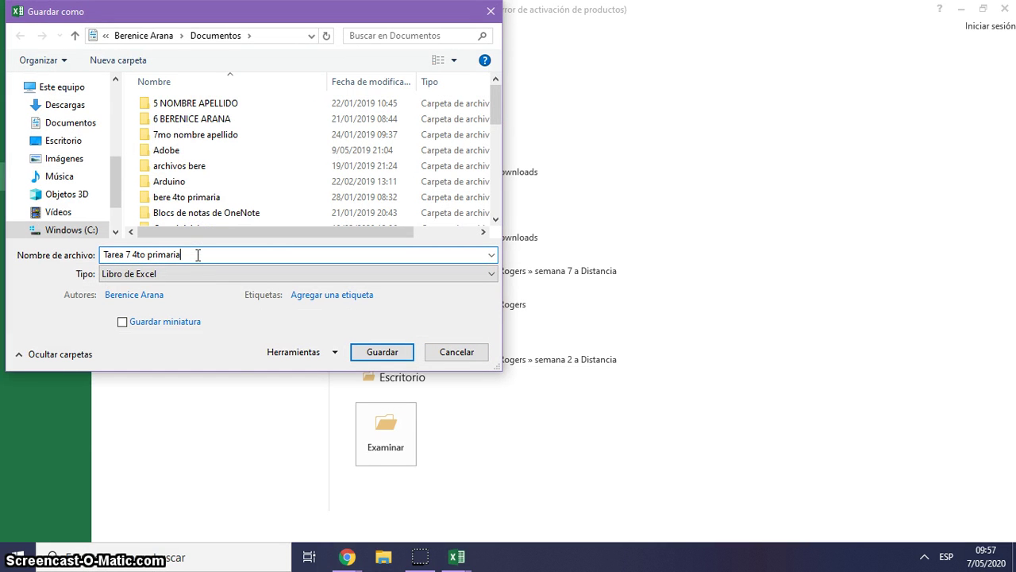
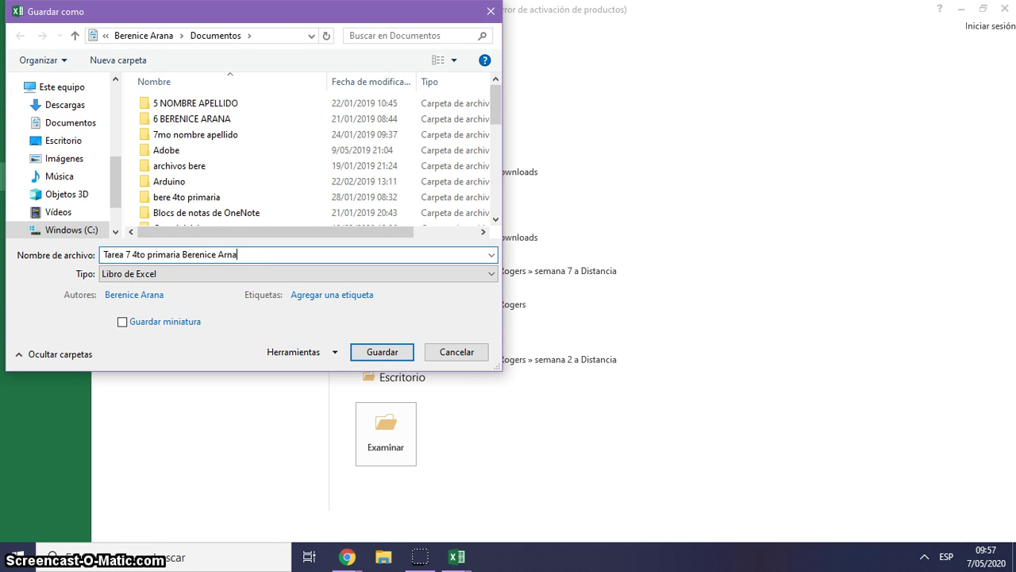
{"action": "key", "text": "Return"}
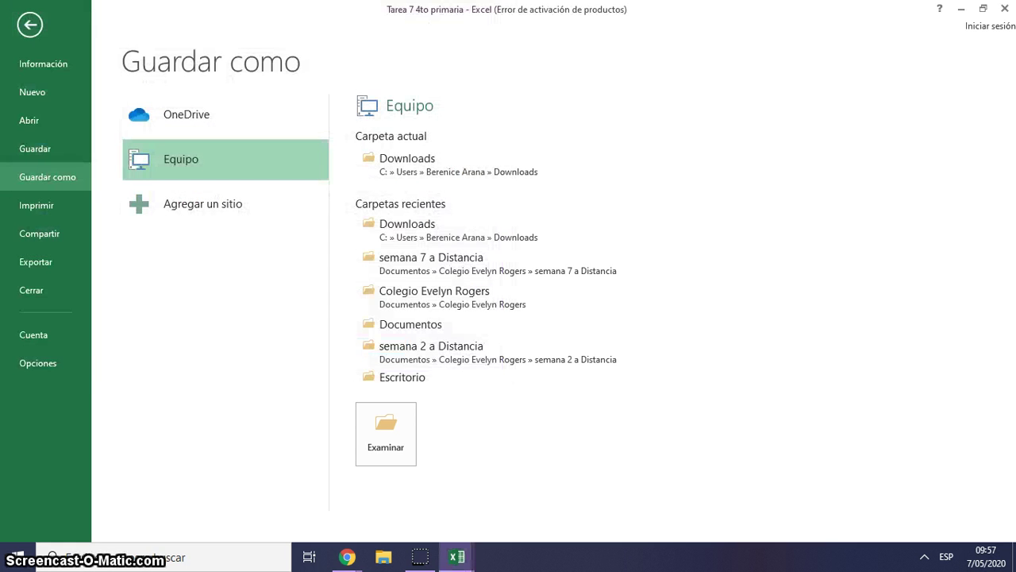